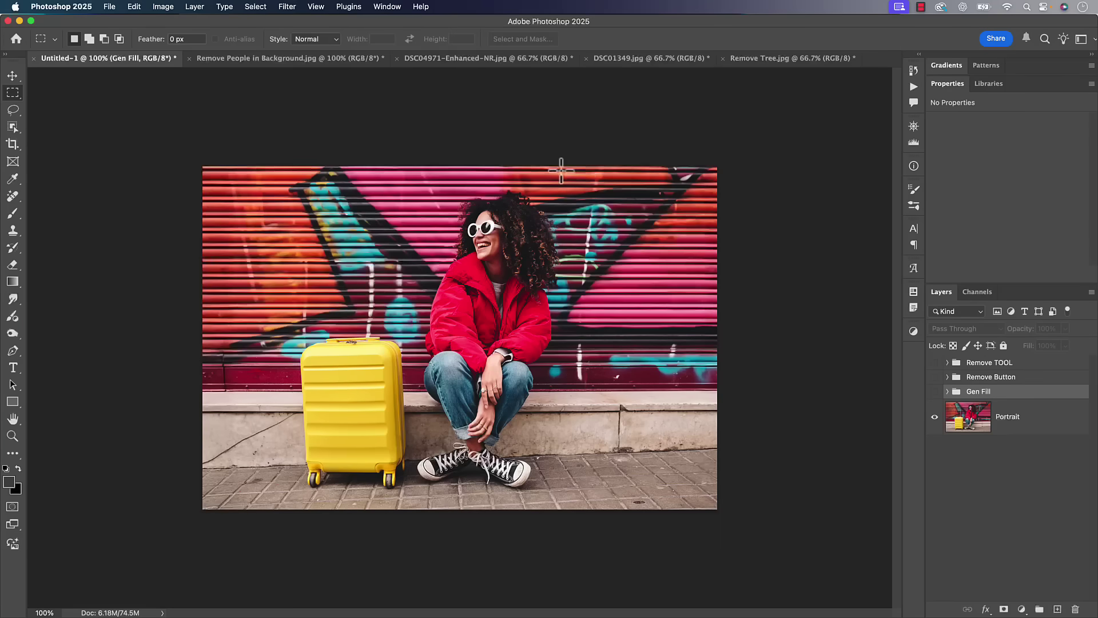
- Look over the other open photos, then show the Gen Fill group's wooden box on the portrait
left_click(303, 60)
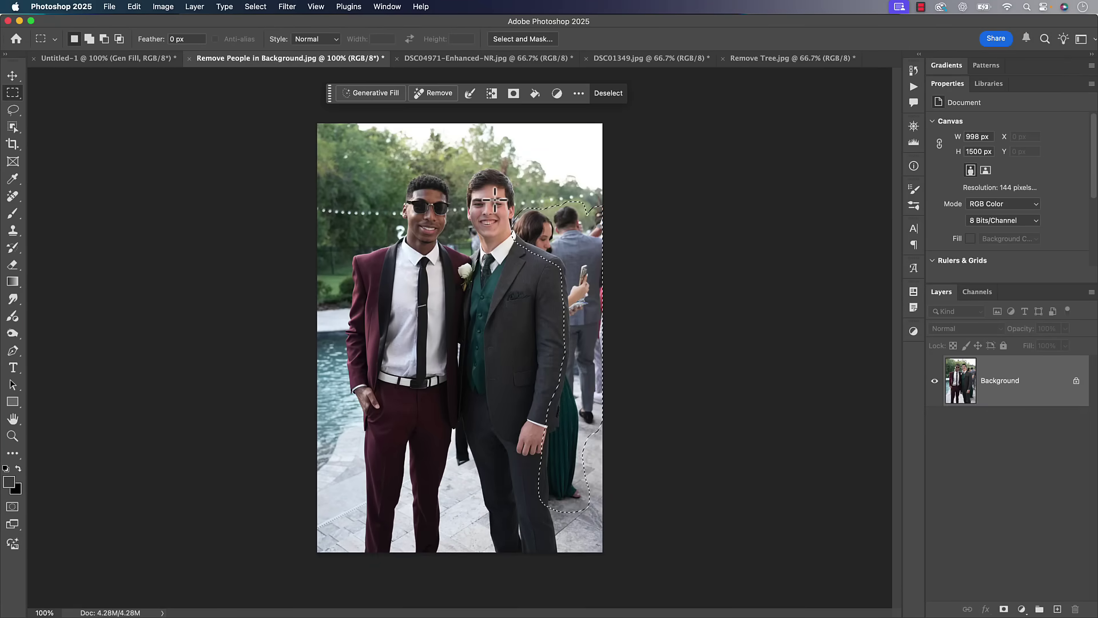
left_click(765, 60)
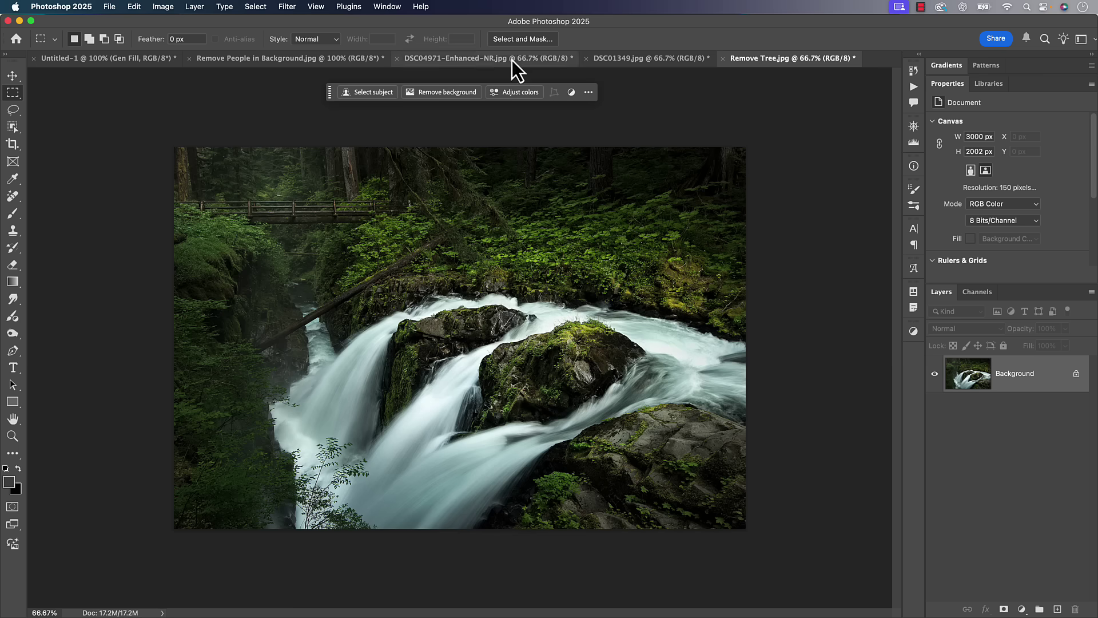
left_click(147, 59)
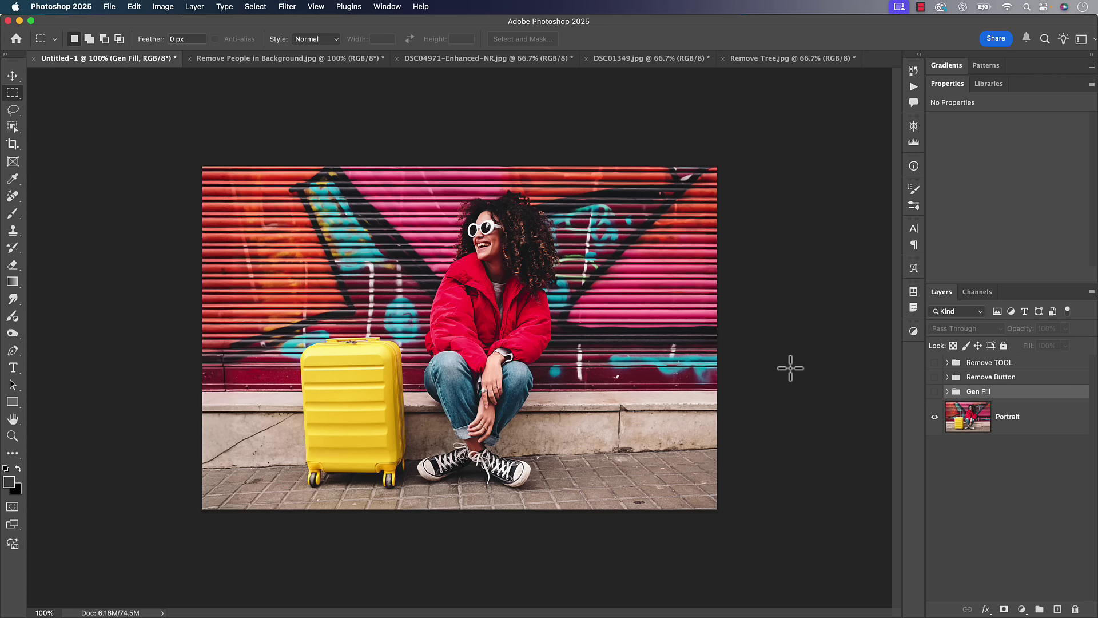
left_click(935, 391)
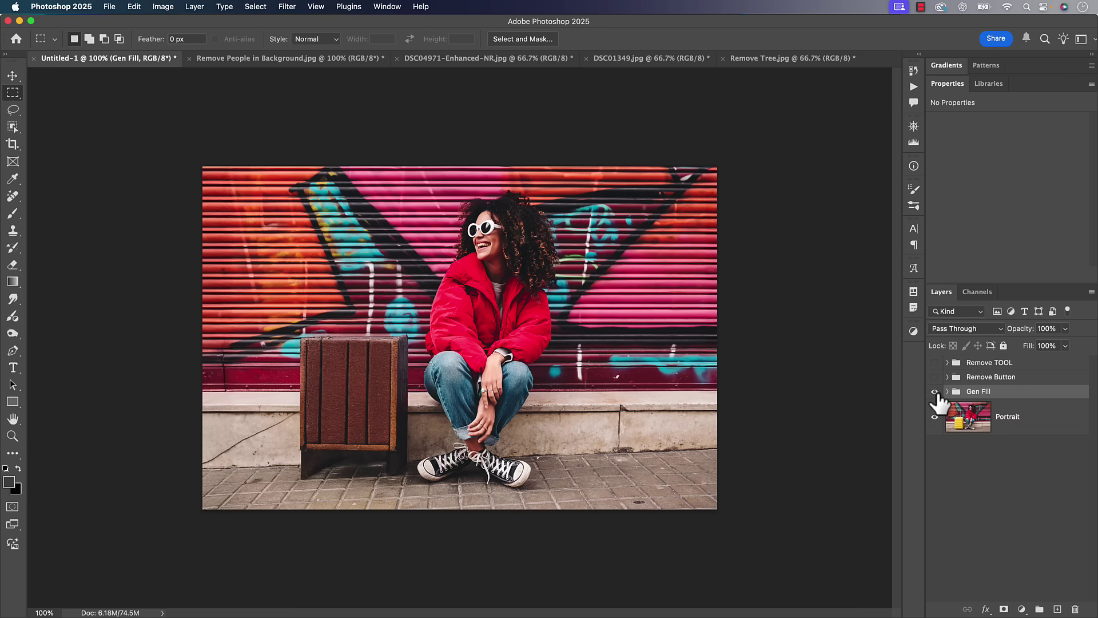
- Glance at the Help menu, then hide the Gen Fill group to reveal the suitcase
left_click(421, 8)
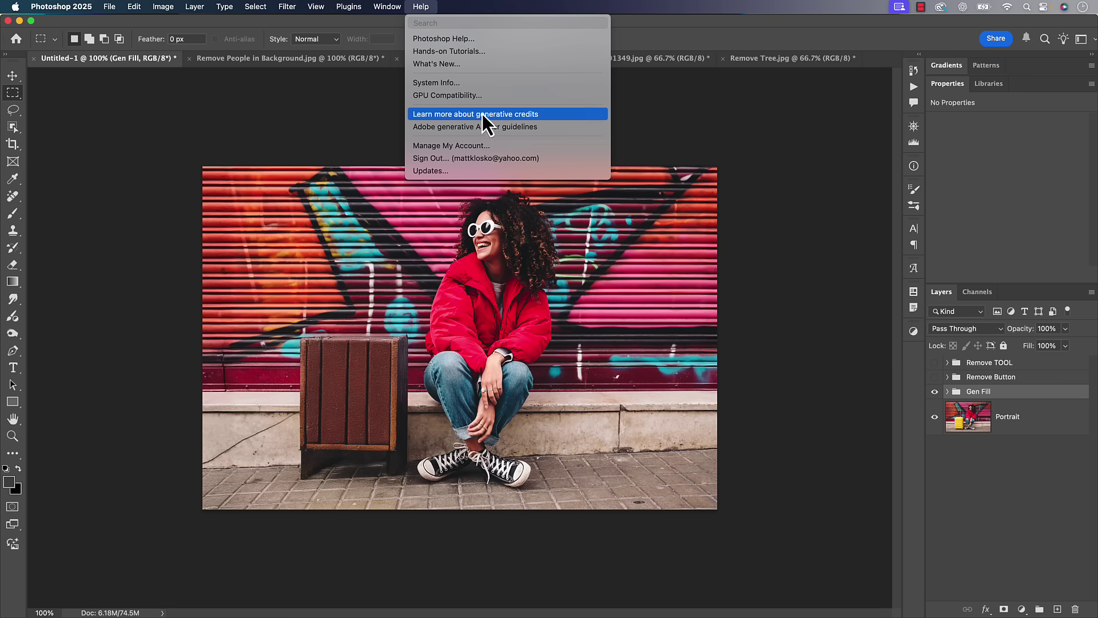
left_click(544, 117)
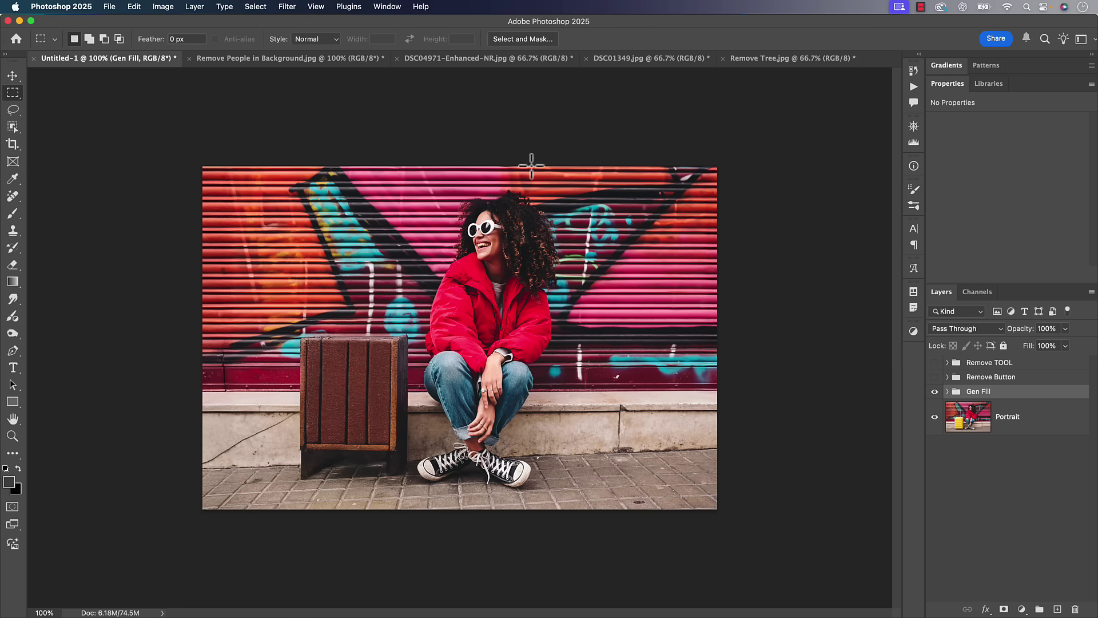
left_click(935, 392)
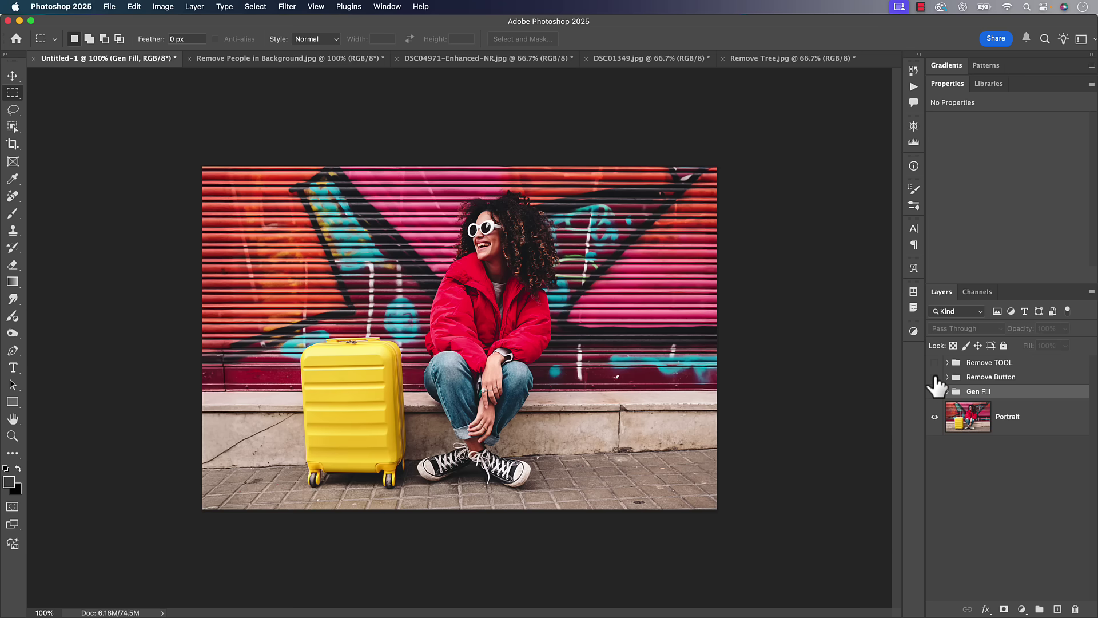
- Briefly preview the Remove TOOL and Remove Button results, then select the Portrait layer
left_click(935, 363)
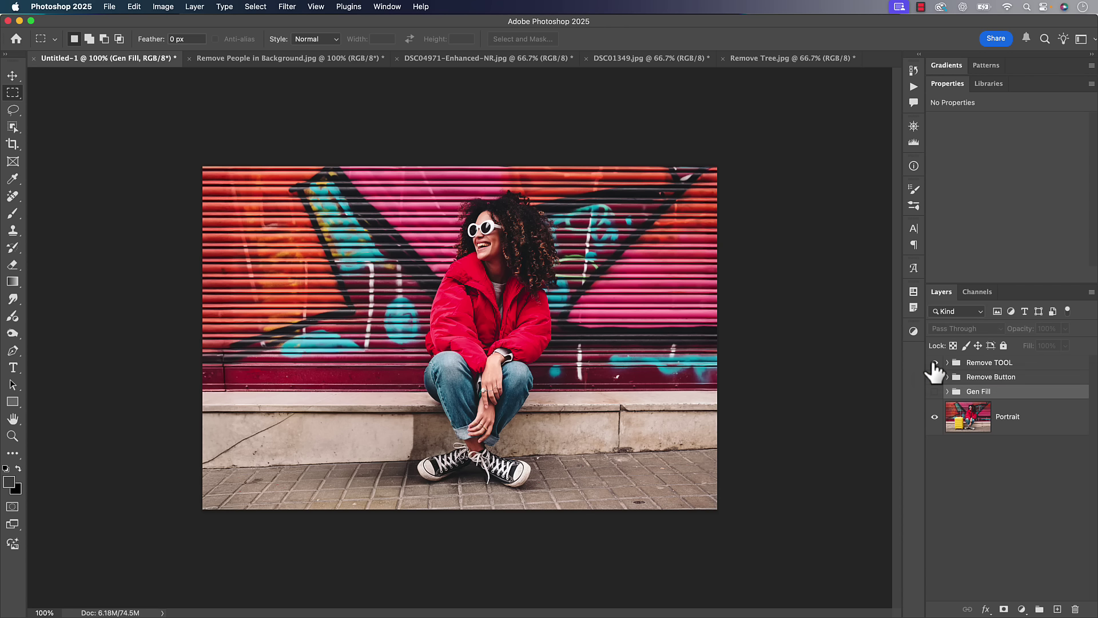
left_click(934, 363)
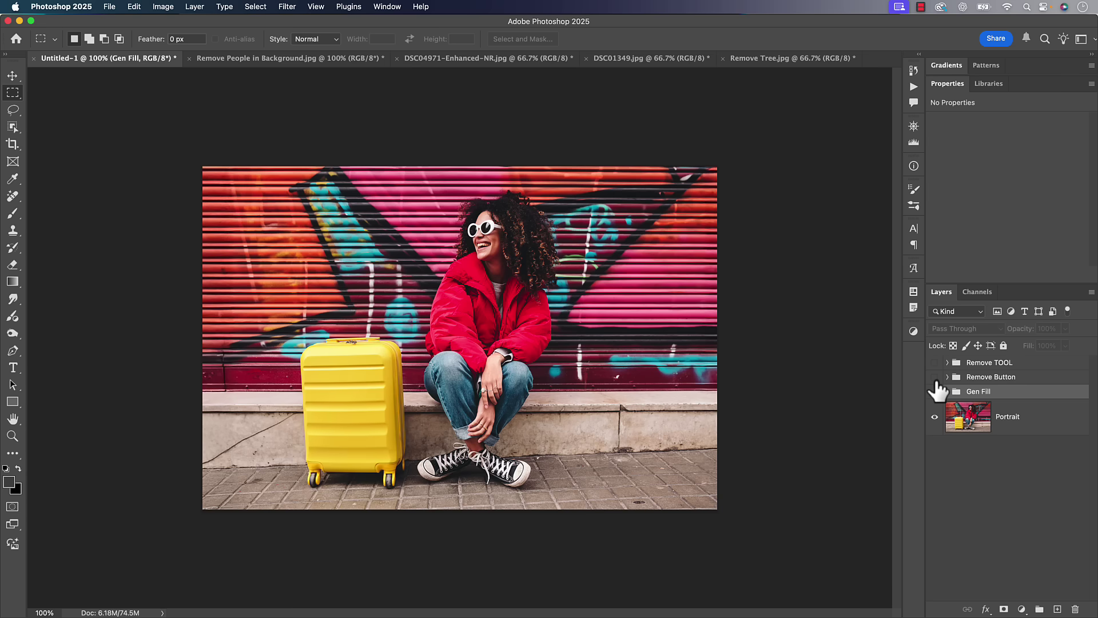
left_click(935, 377)
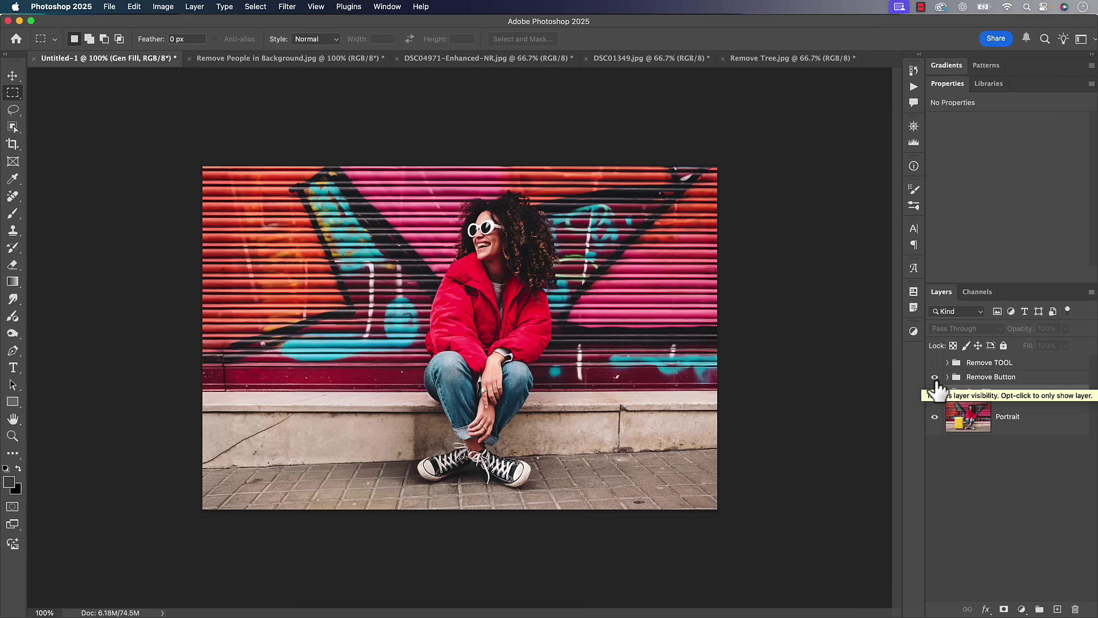
left_click(935, 378)
left_click(974, 424)
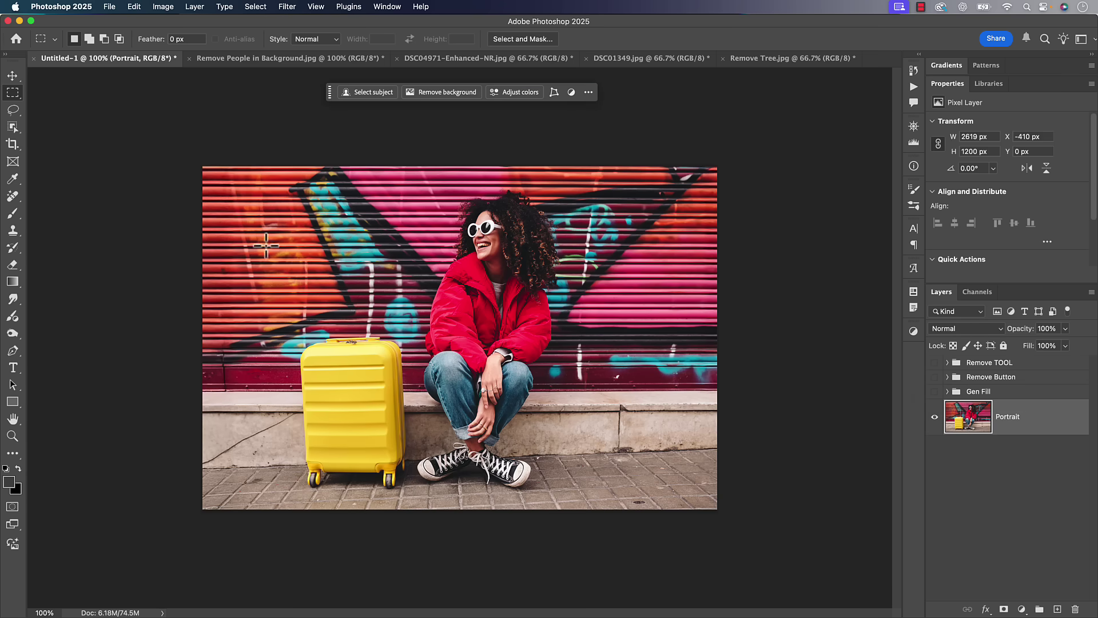
- Draw a rectangular selection around the yellow suitcase and start an empty Generative Fill prompt
left_click(302, 330)
left_click_drag(302, 330, 413, 496)
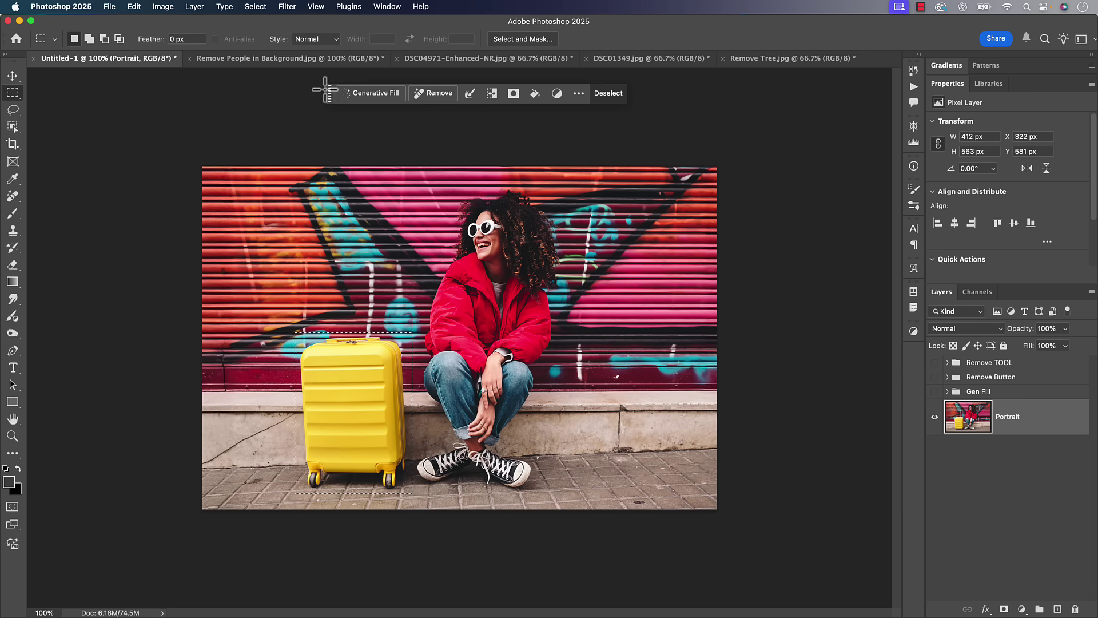
left_click_drag(325, 90, 331, 118)
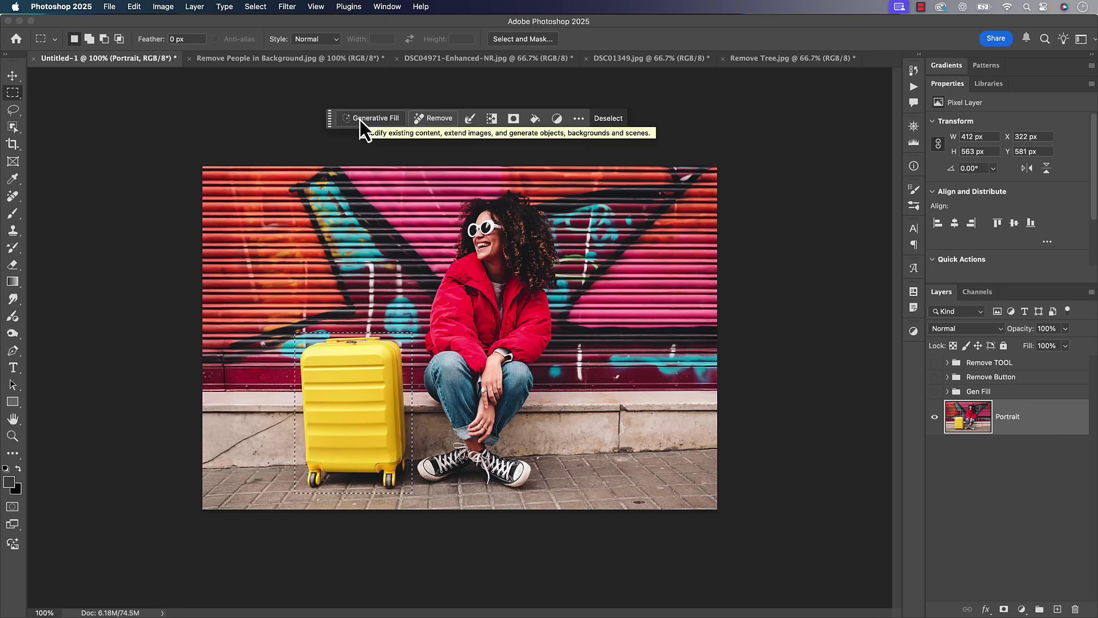
left_click(395, 7)
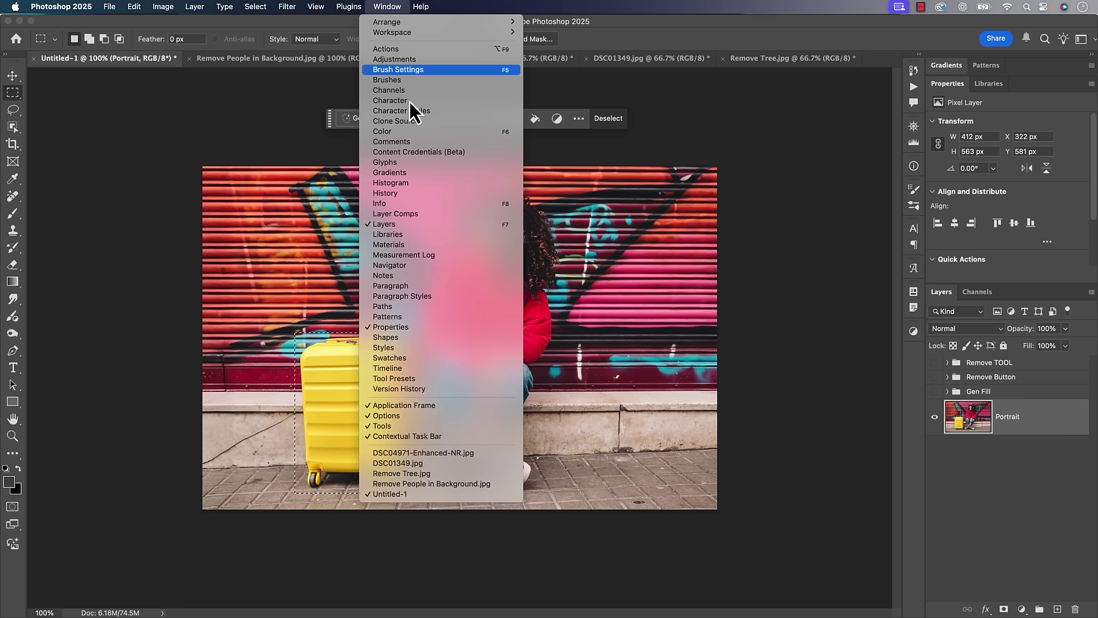
key("Escape")
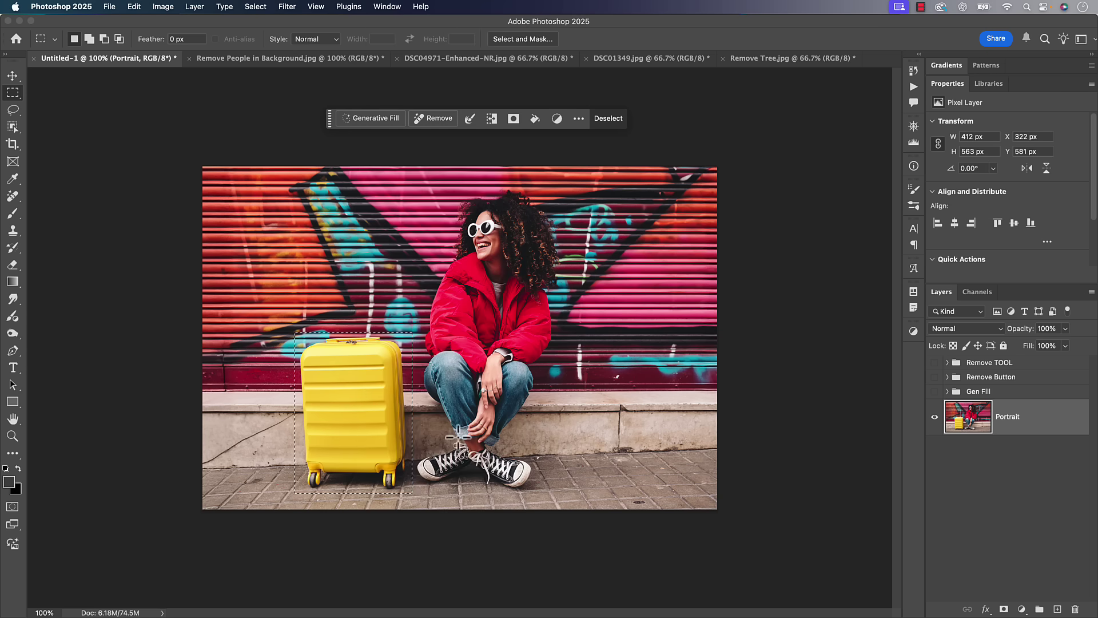
left_click(373, 123)
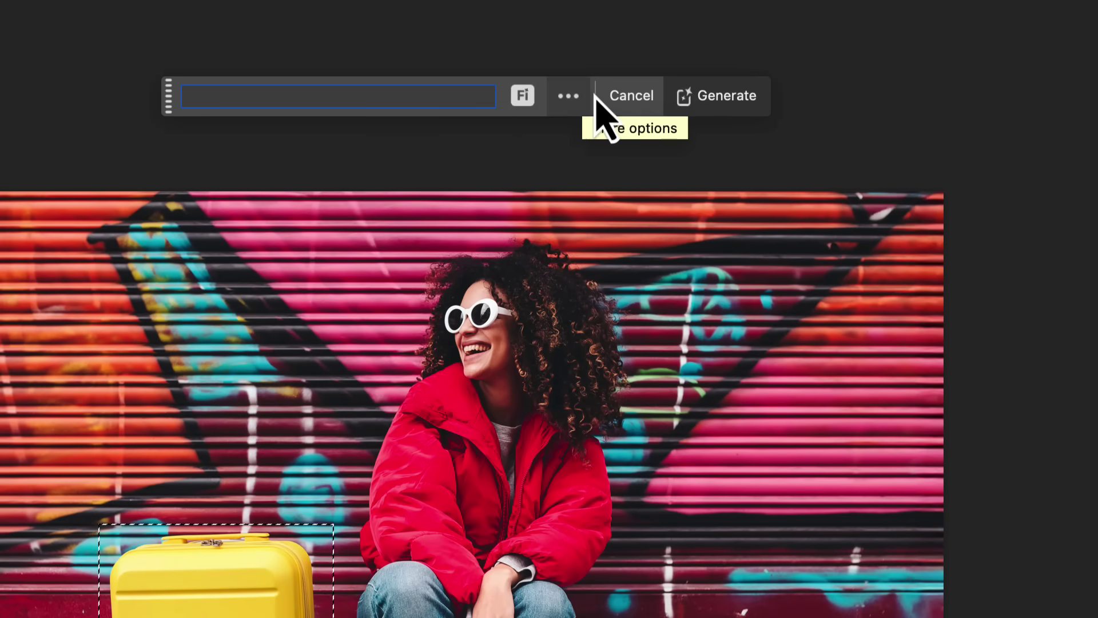
- Cancel the Generative Fill prompt, try Remove on the suitcase, then undo it
left_click(625, 97)
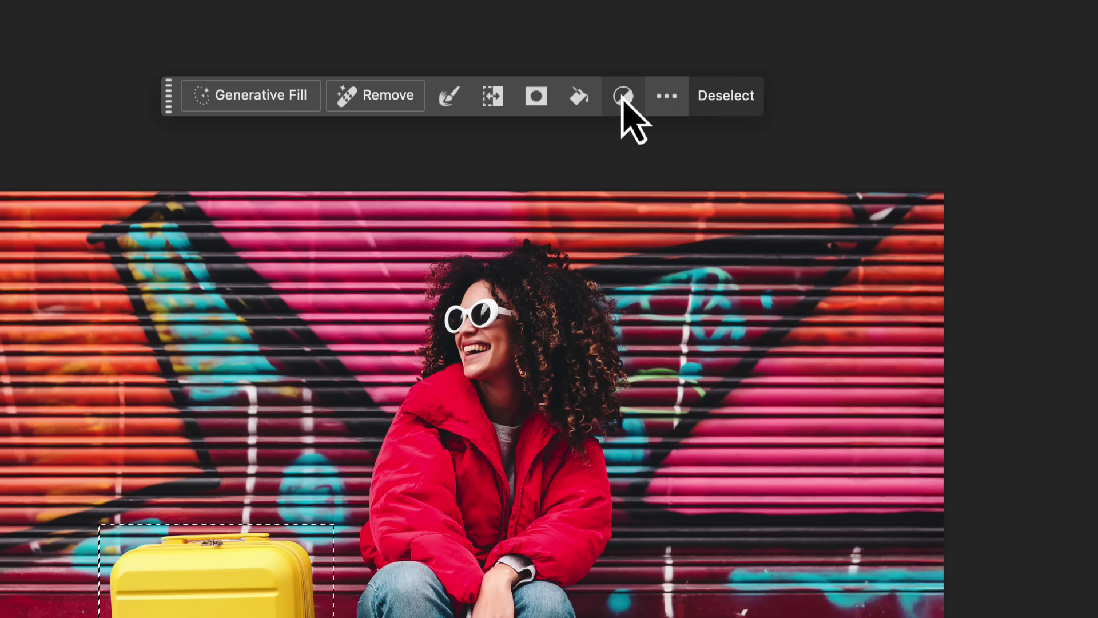
left_click(373, 108)
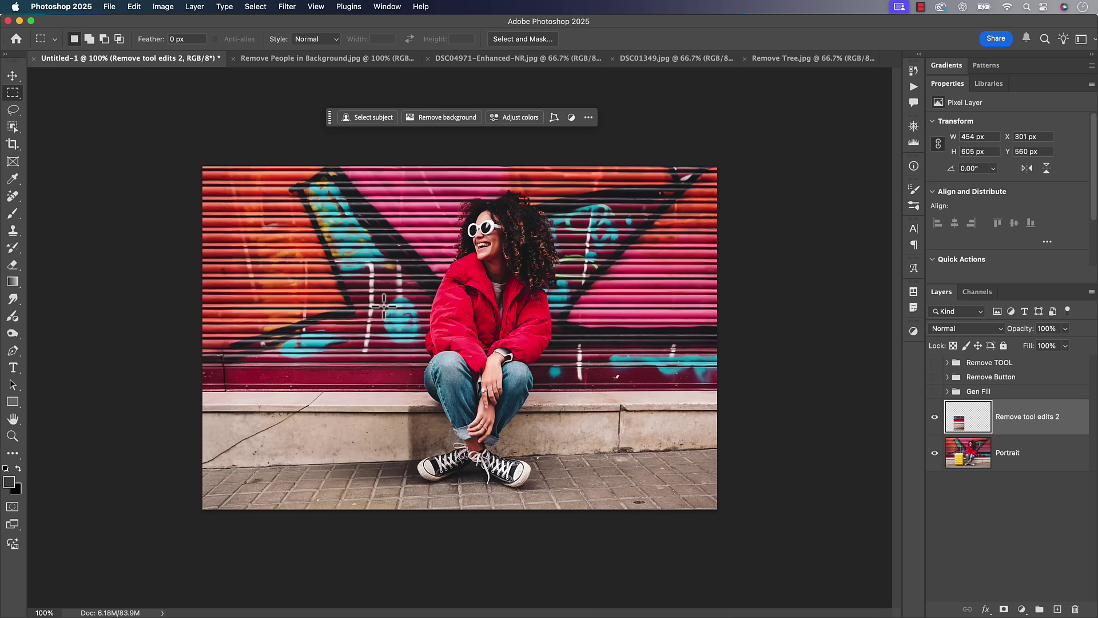
key("super+z")
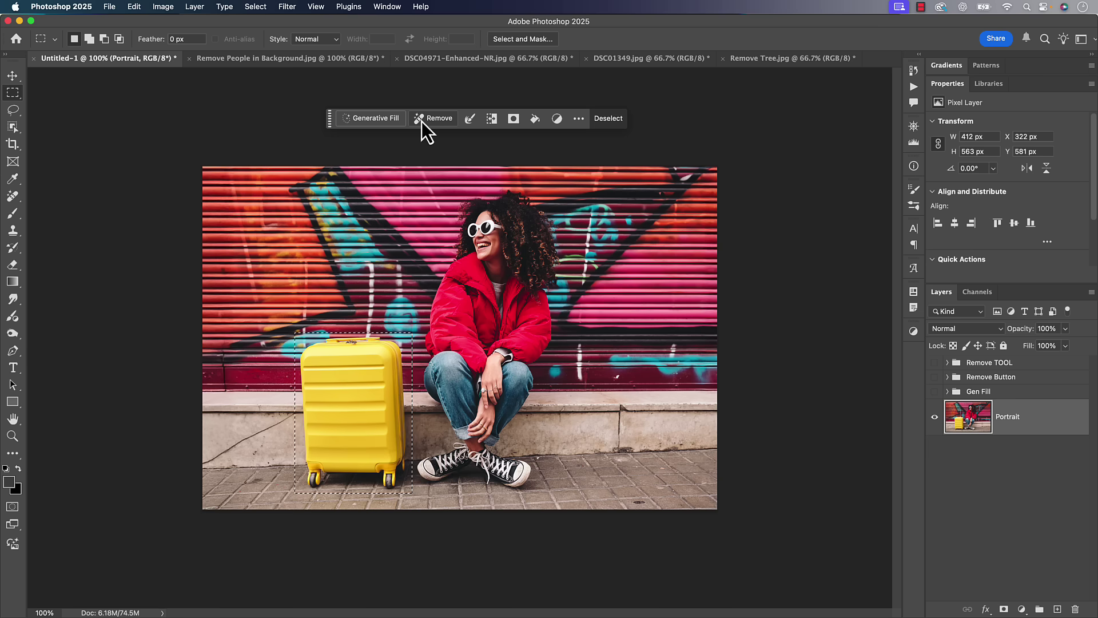
- Deselect, then brush out the suitcase with the Remove tool in automatic mode
key("super+d")
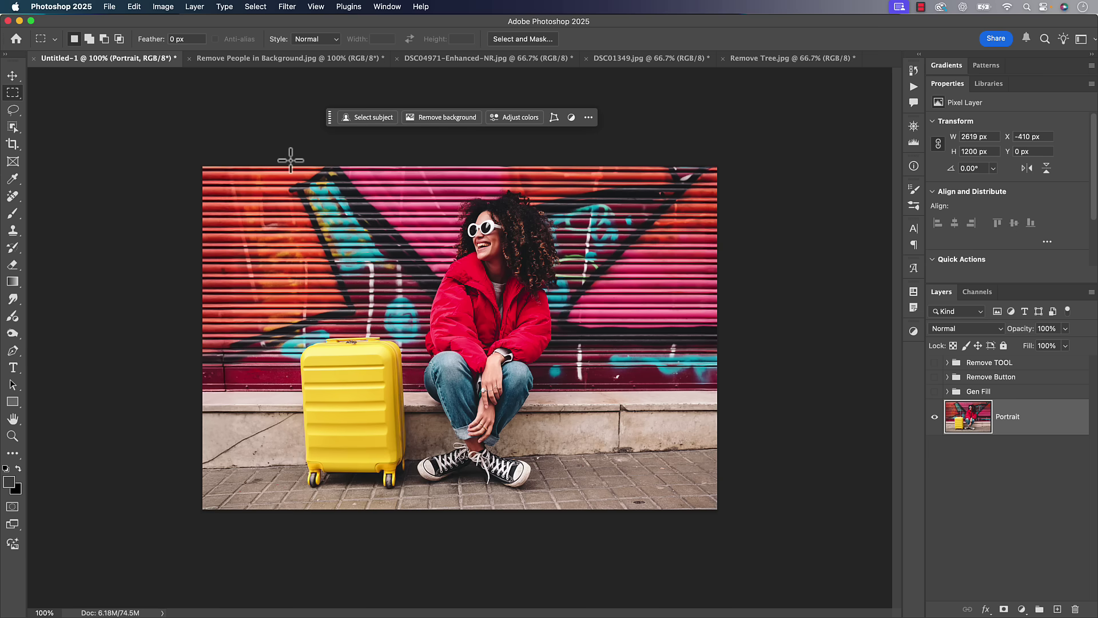
key("j")
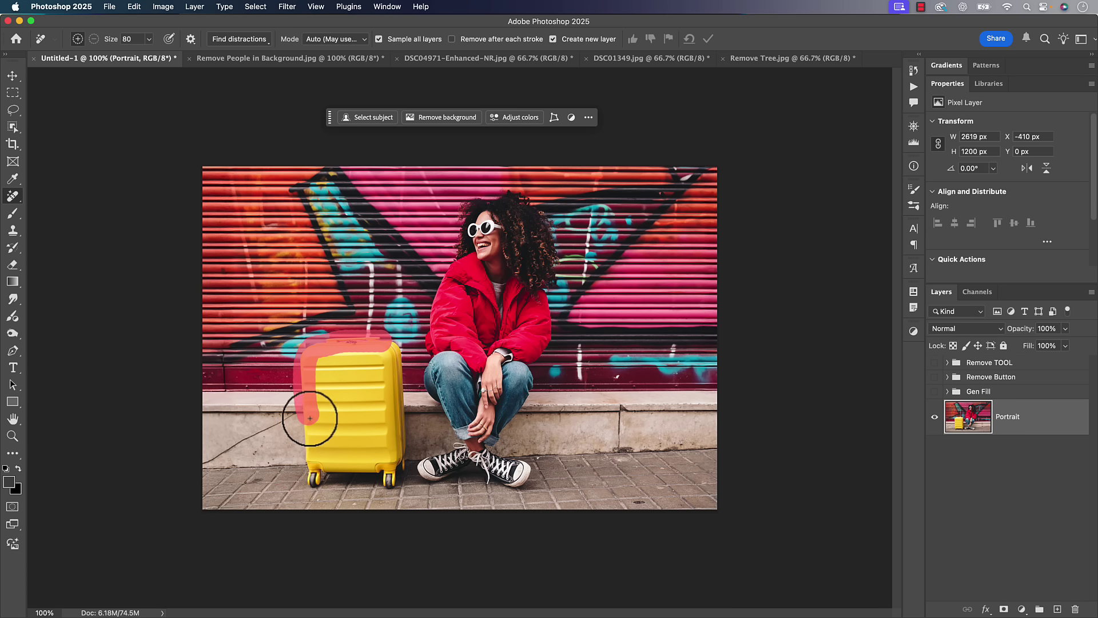
mouse_move(309, 418)
left_mouse_down()
mouse_move(311, 493)
mouse_move(384, 484)
mouse_move(399, 439)
mouse_move(389, 342)
left_mouse_up()
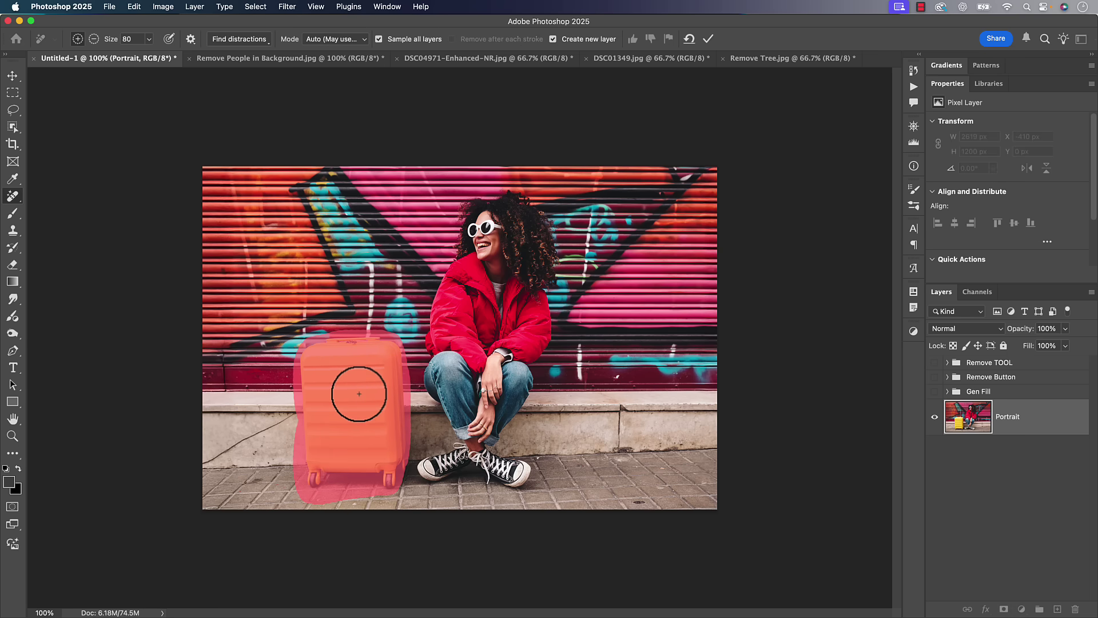
left_click(347, 41)
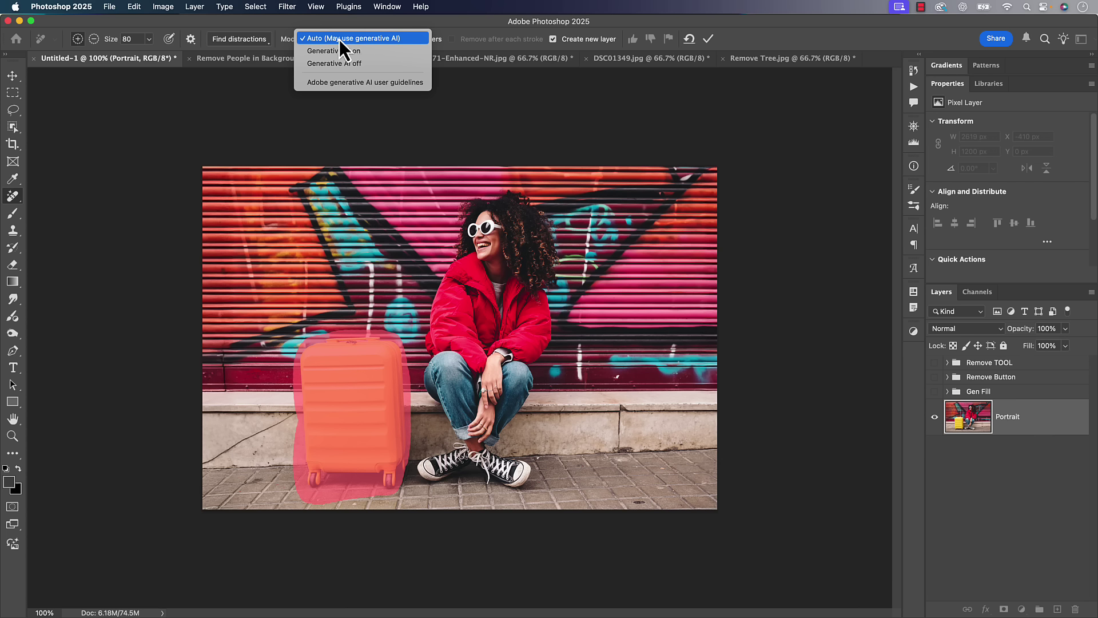
left_click(360, 42)
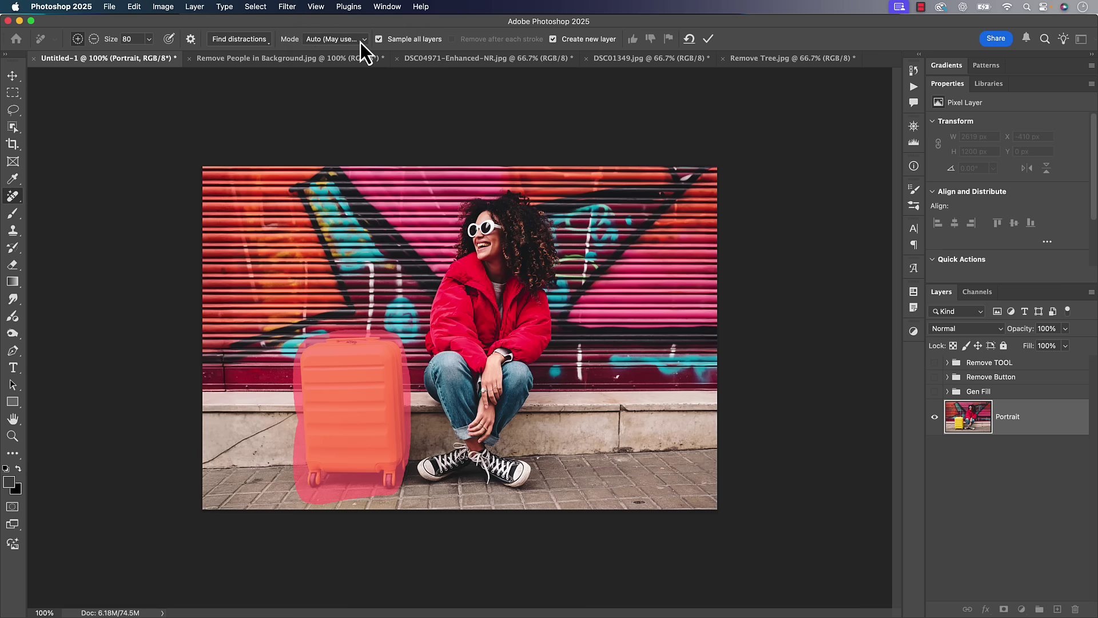
left_click(710, 42)
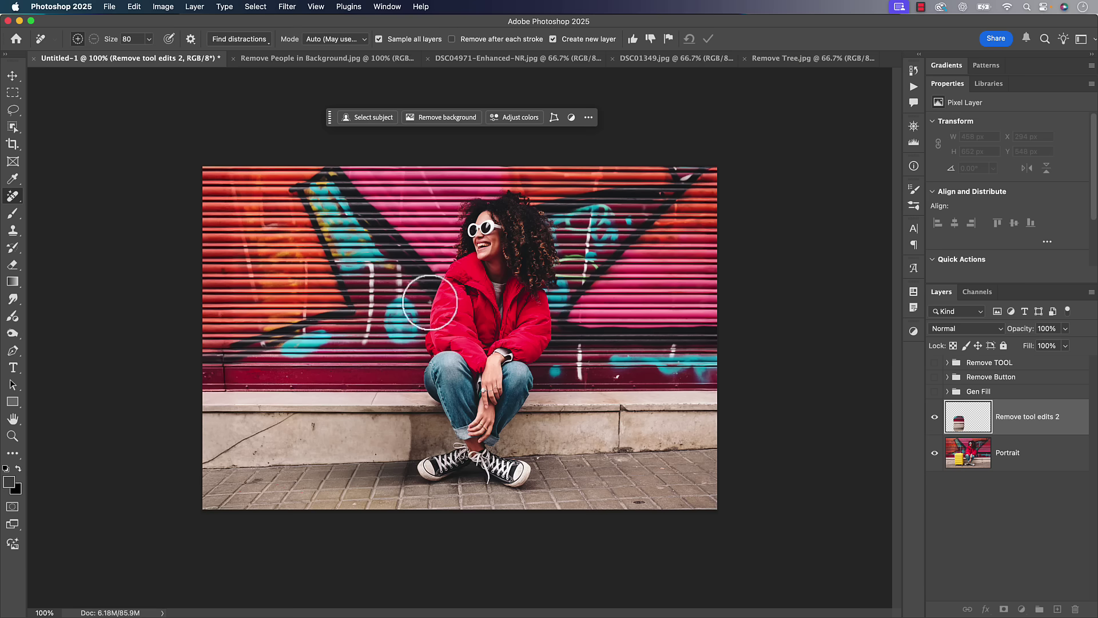
- Undo, then remove the suitcase again with the Remove tool's Generative AI off mode
key("super+z")
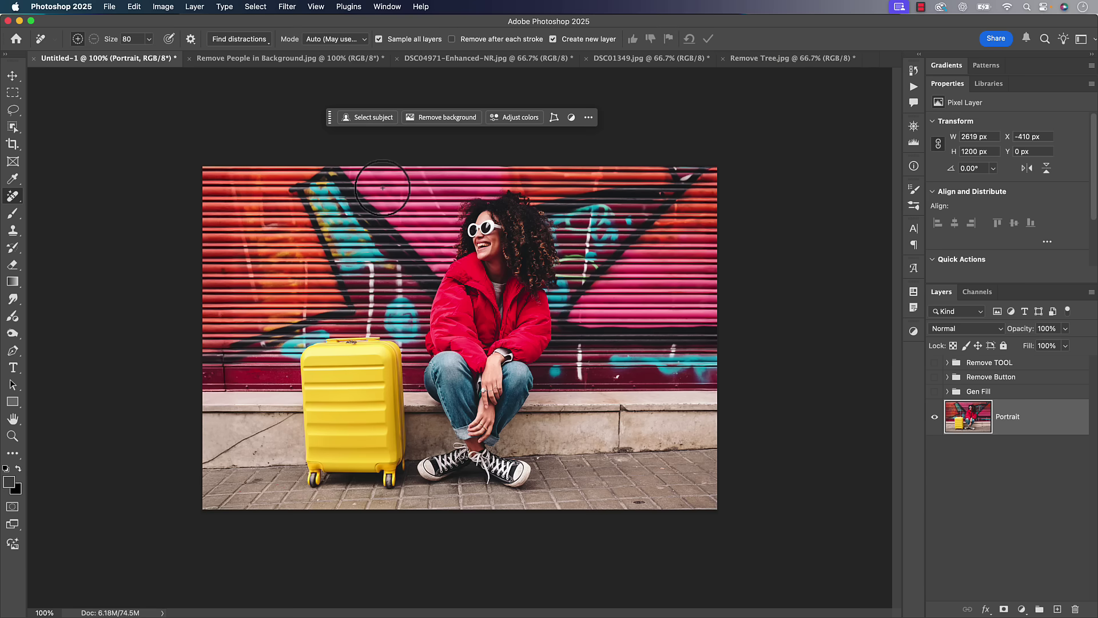
left_click(329, 40)
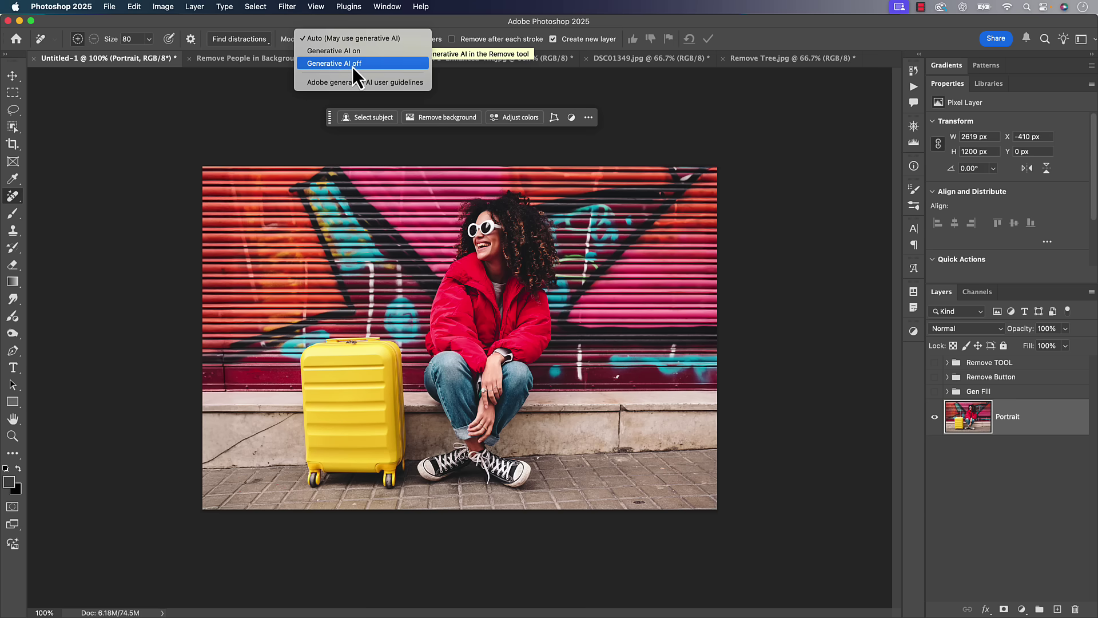
left_click(369, 63)
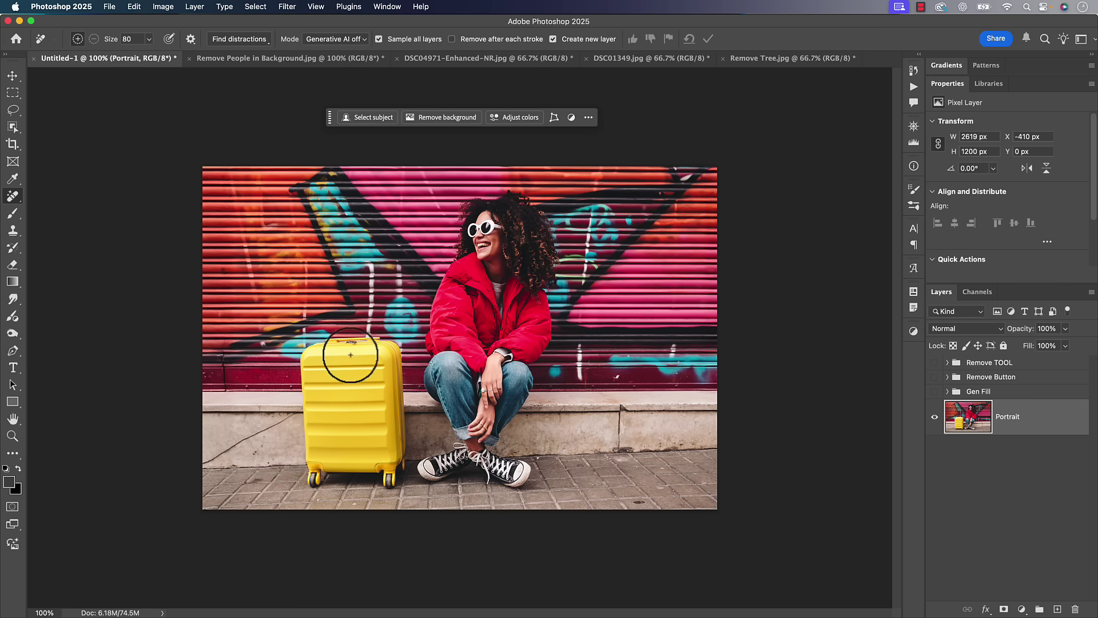
mouse_move(356, 343)
left_mouse_down()
mouse_move(302, 355)
mouse_move(313, 487)
mouse_move(395, 481)
mouse_move(372, 484)
mouse_move(399, 457)
mouse_move(397, 469)
mouse_move(395, 356)
mouse_move(382, 341)
mouse_move(350, 345)
left_mouse_up()
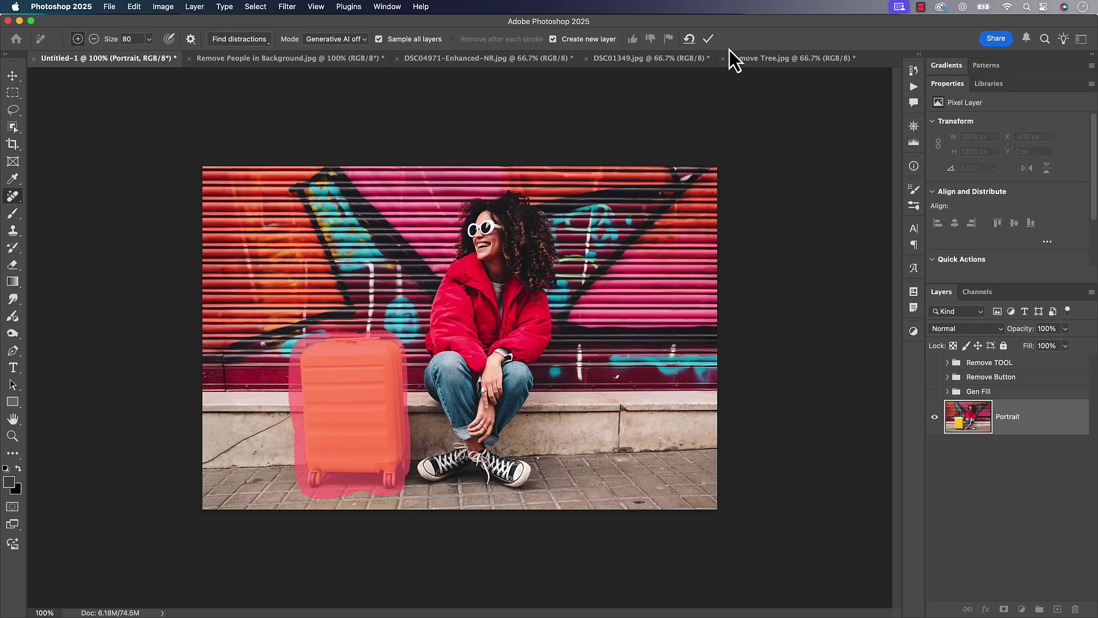
left_click(709, 36)
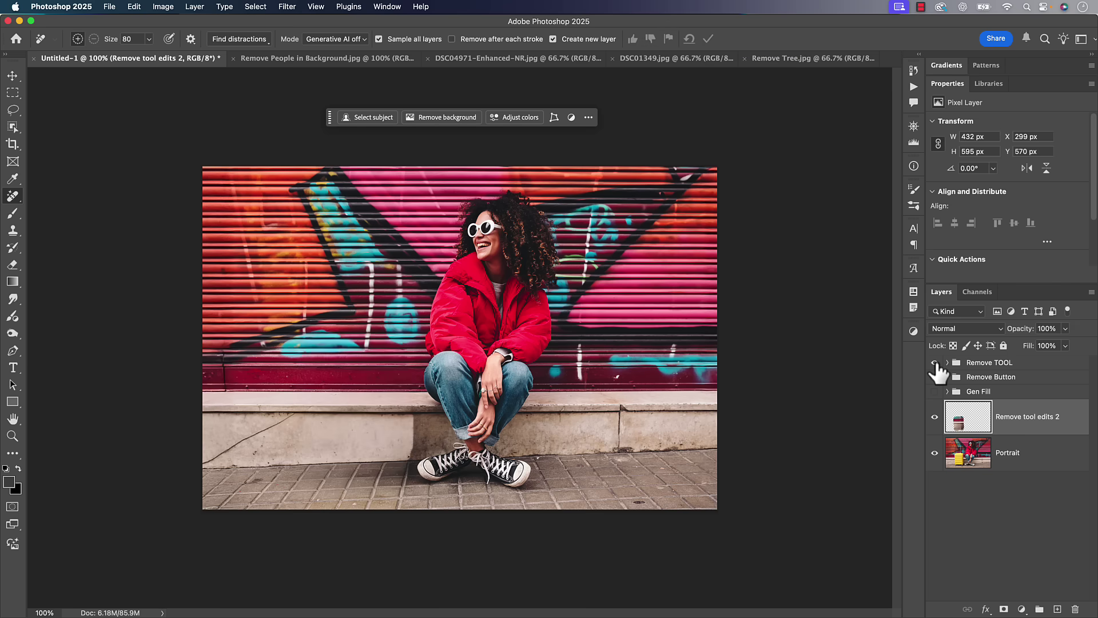
- Hide the Remove TOOL group so the yellow suitcase shows again
left_click(935, 363)
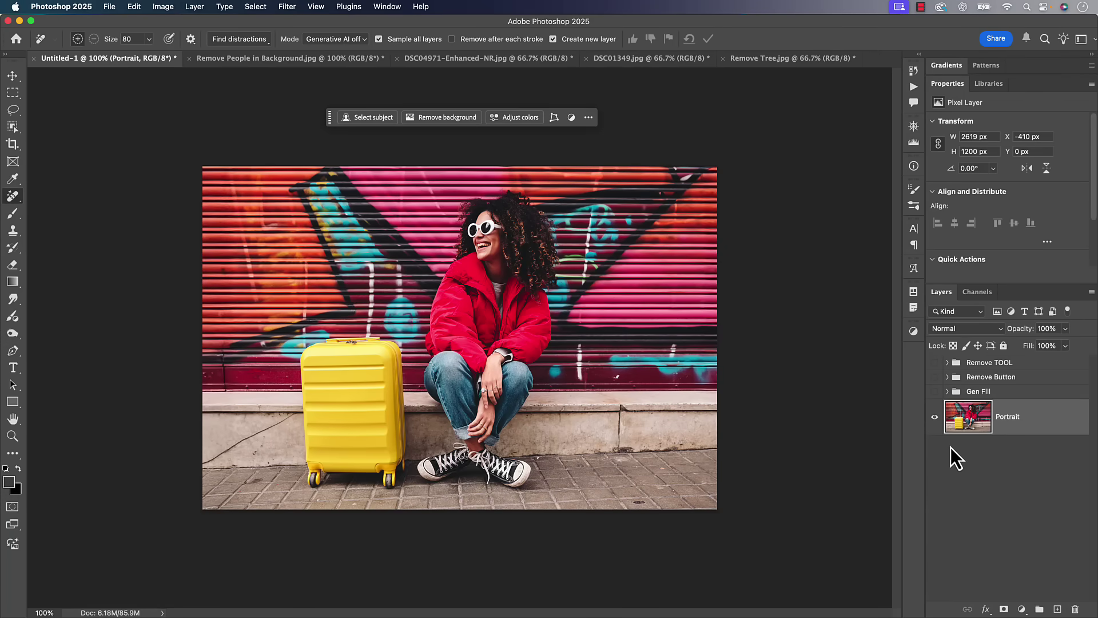
- Compare the Gen Fill, Remove Button and Remove TOOL versions, then switch to the Remove People photo
left_click(967, 392)
left_click(934, 392)
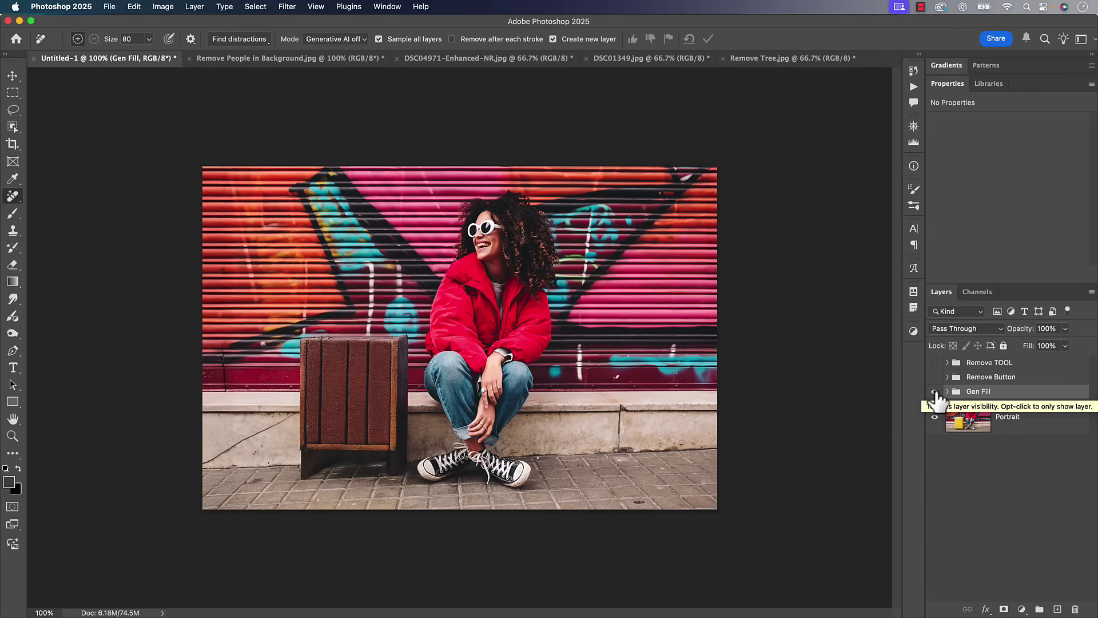
left_click(935, 392)
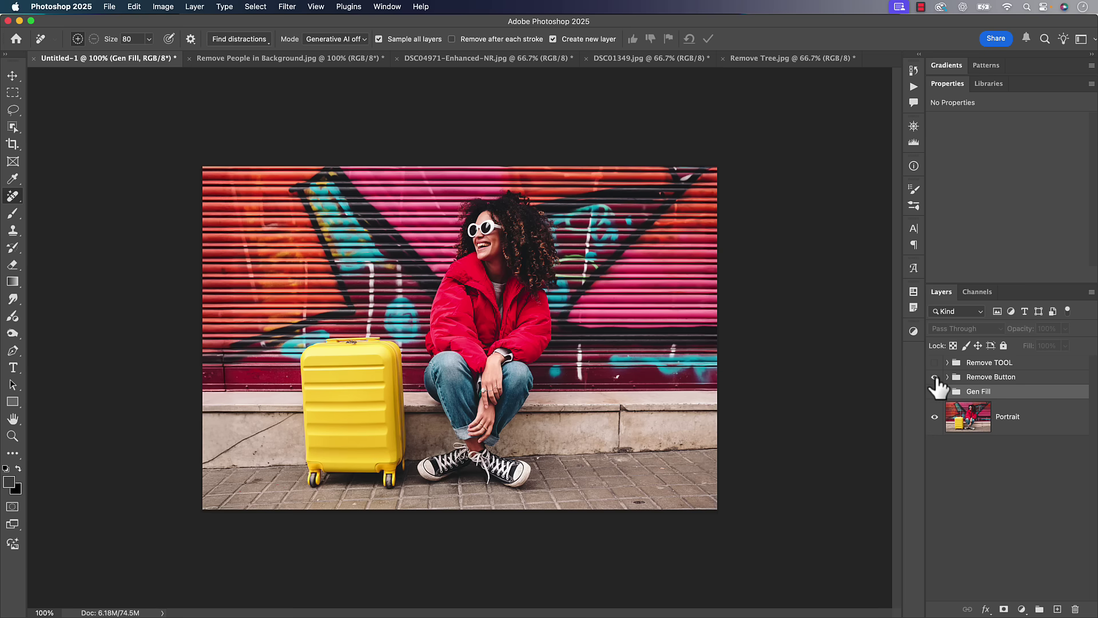
left_click(935, 377)
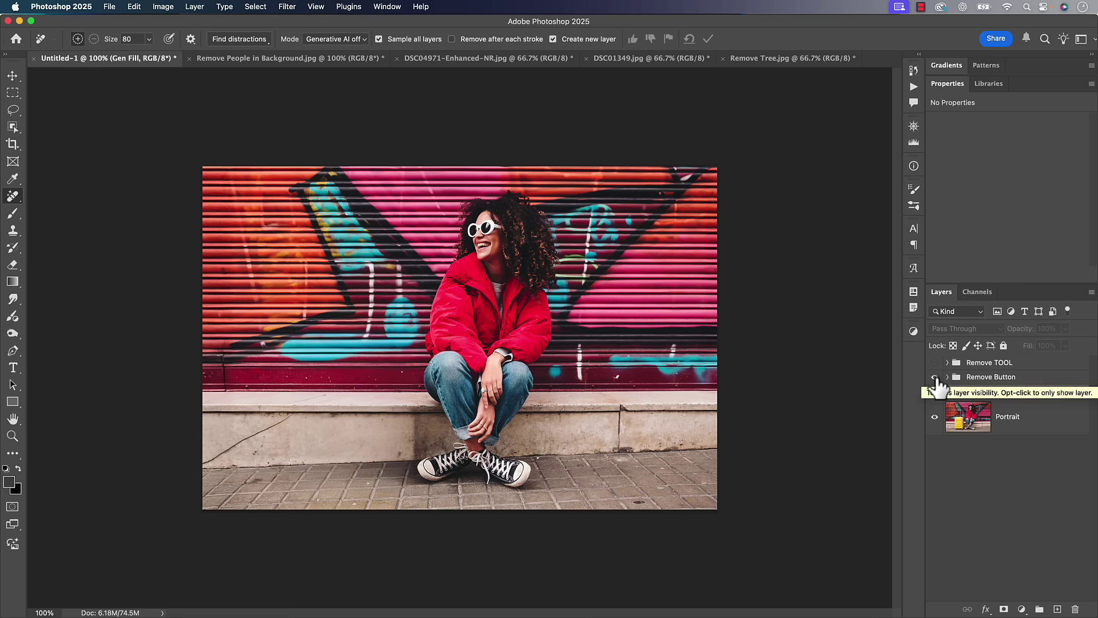
left_click(935, 377)
left_click(935, 362)
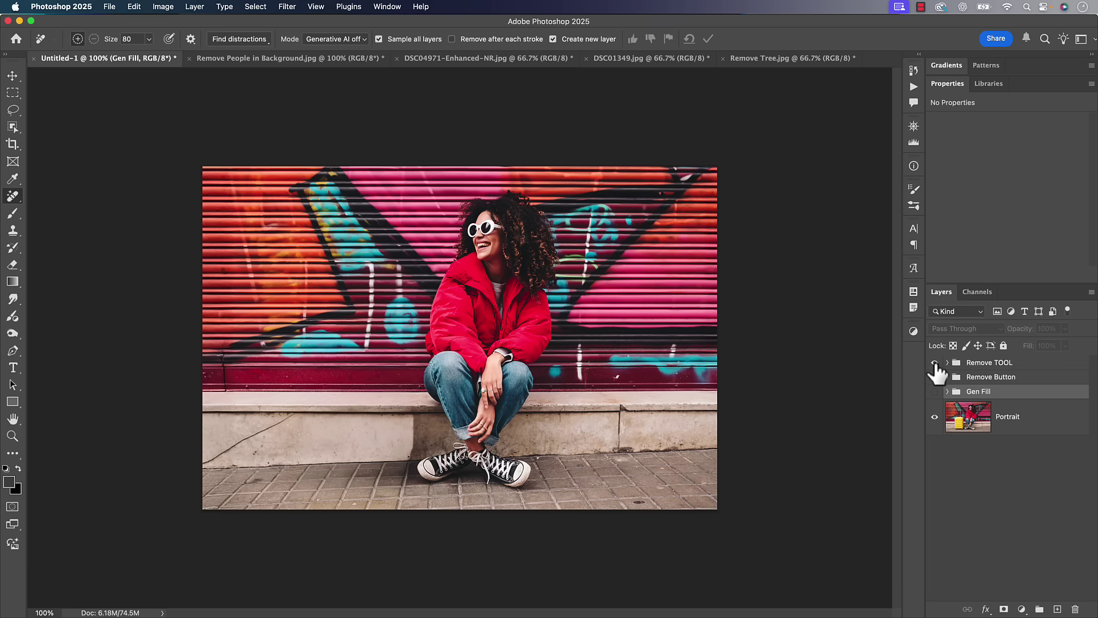
left_click(284, 60)
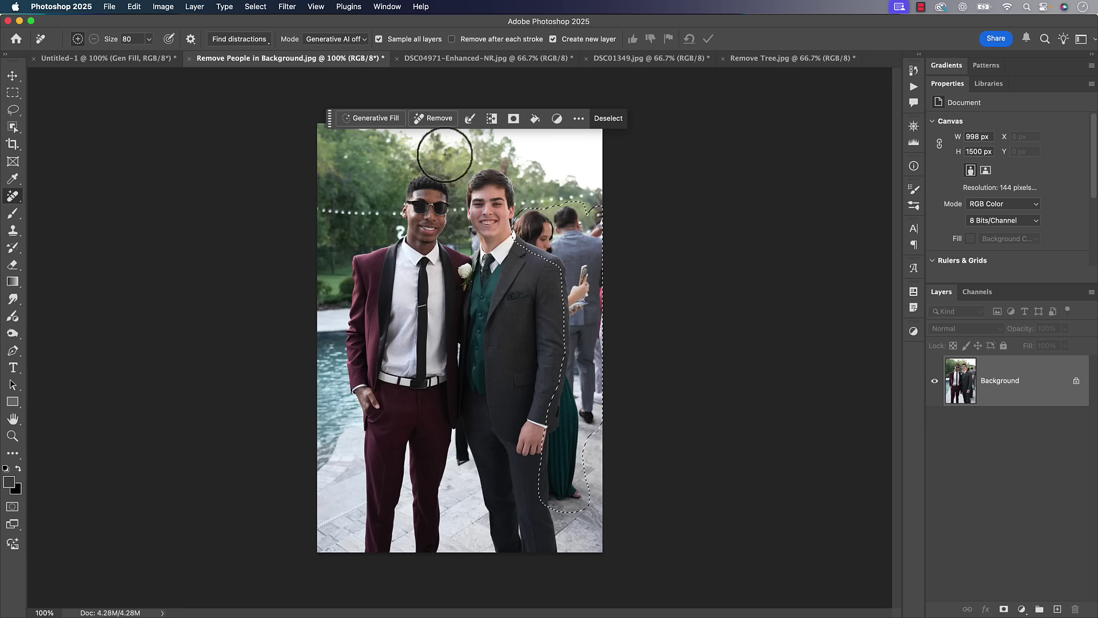
left_click_drag(328, 119, 340, 98)
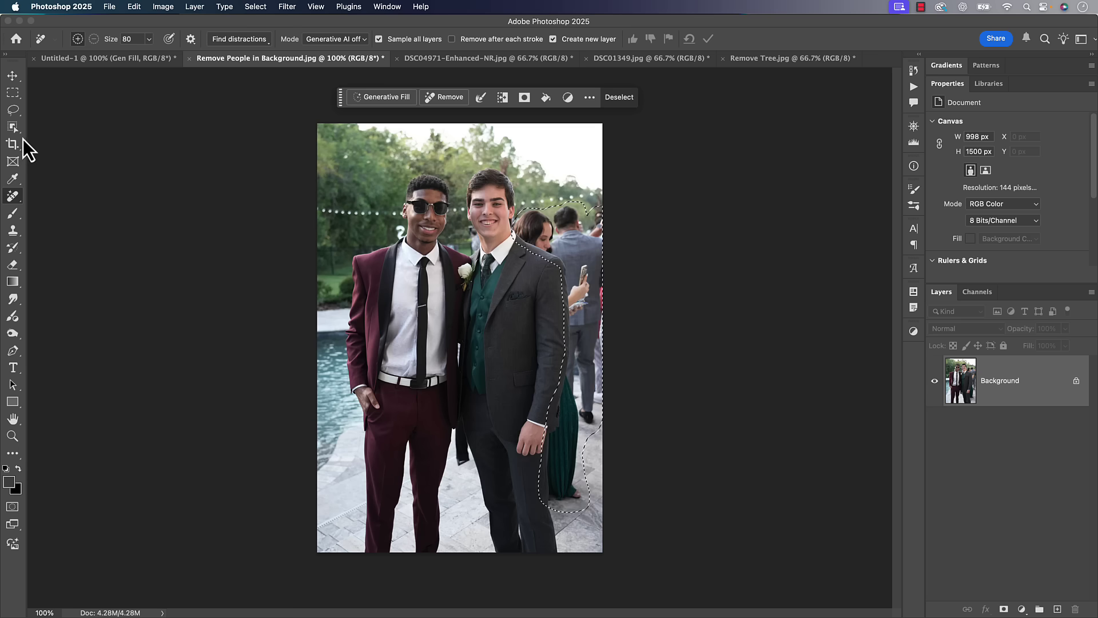
left_click(13, 109)
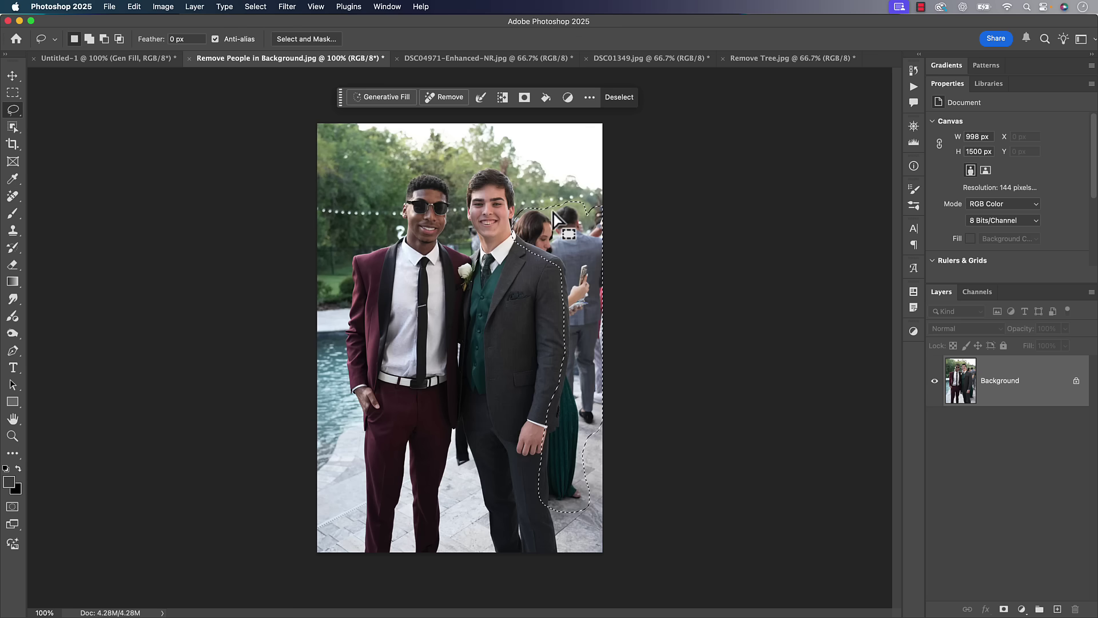
left_click(380, 98)
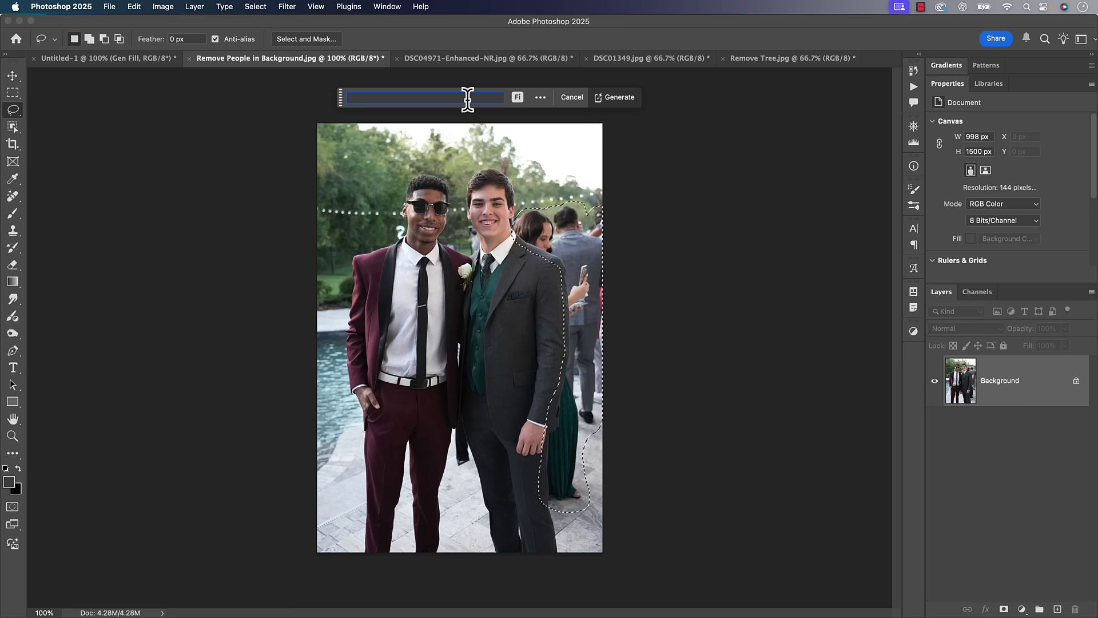
left_click(571, 99)
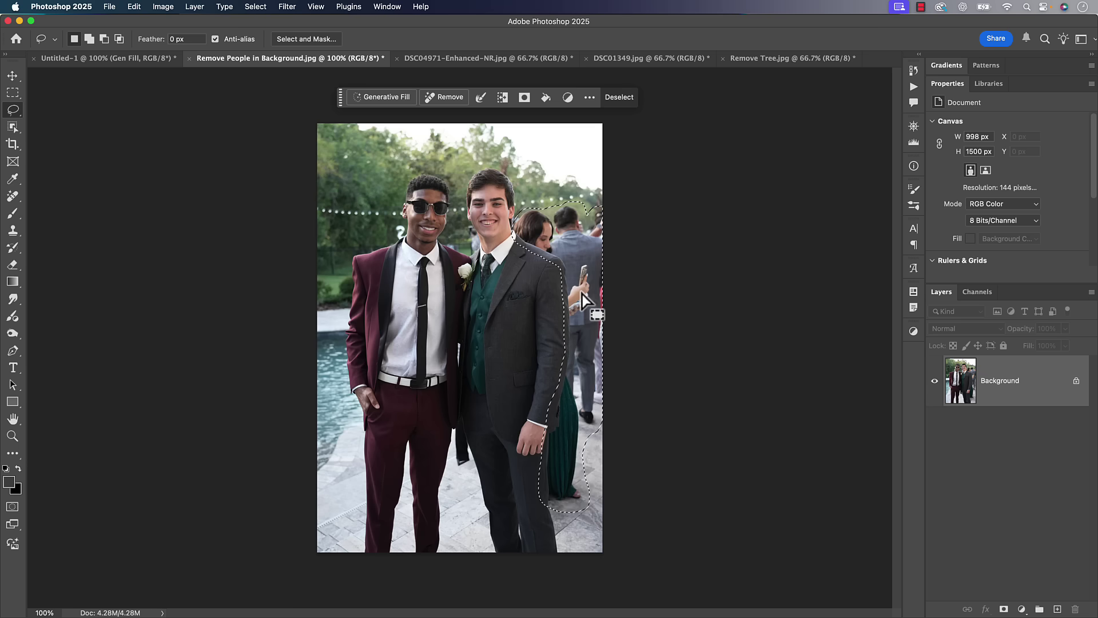
left_click(444, 98)
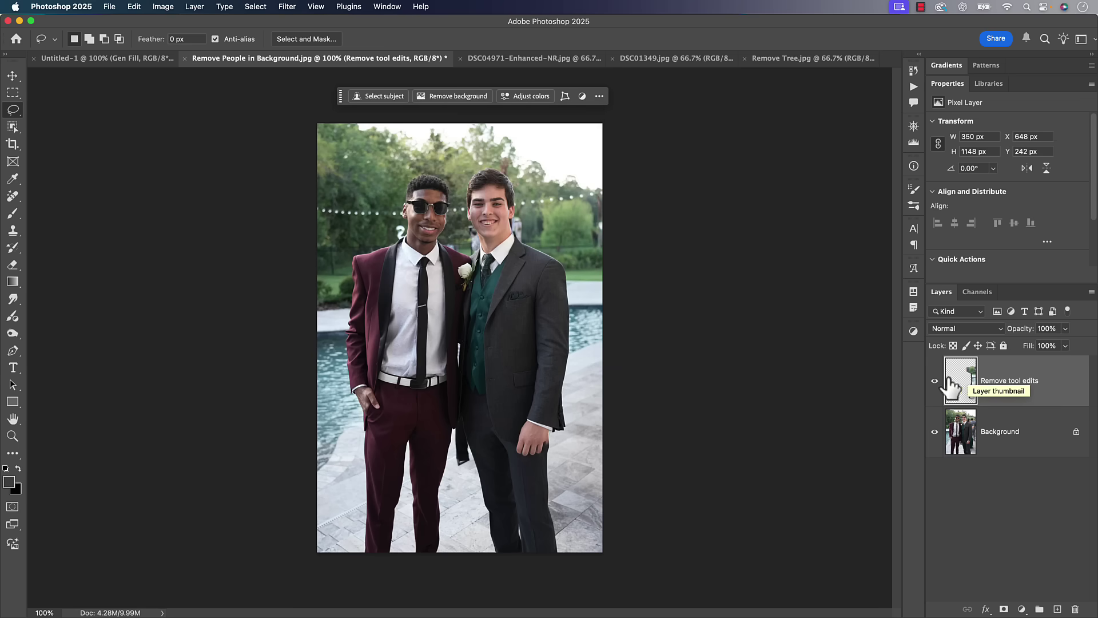
left_click_drag(960, 387, 962, 388)
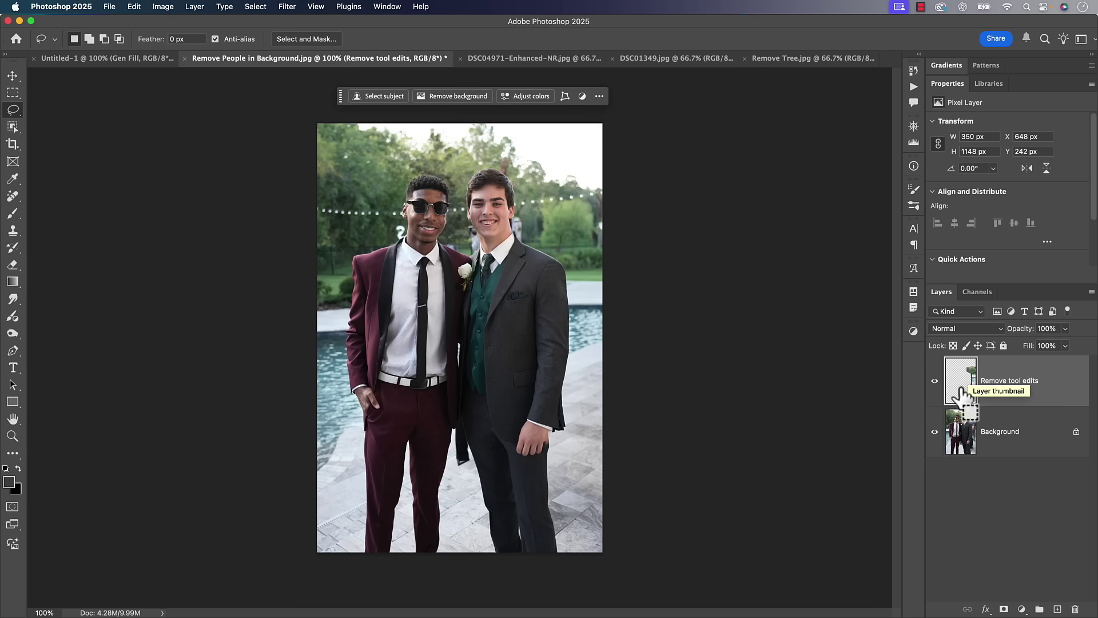
left_click(963, 394, "super")
key("Delete")
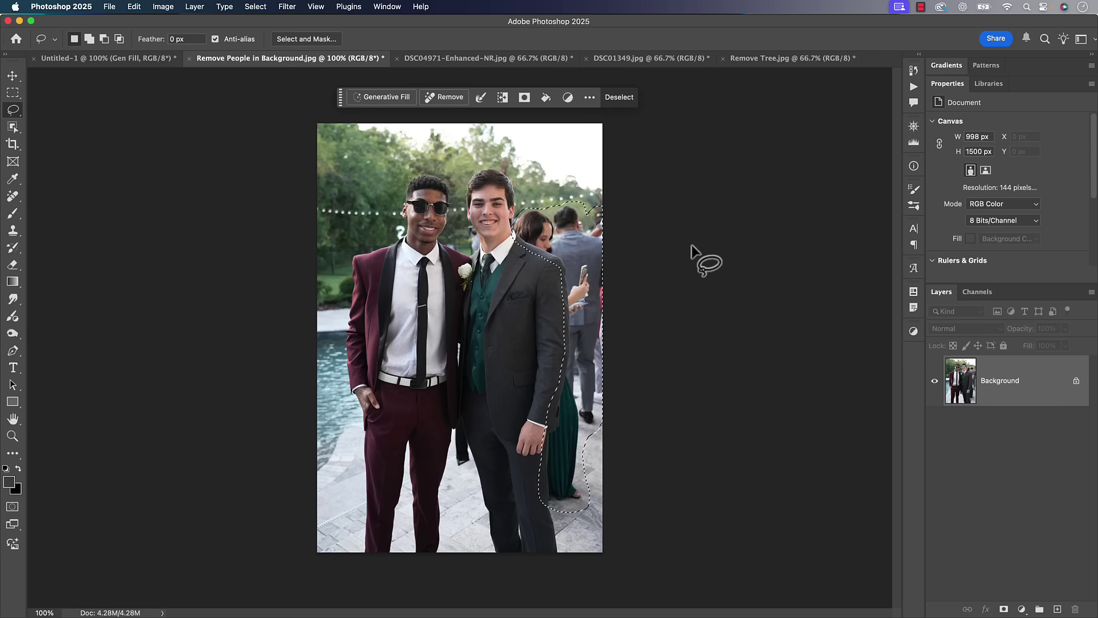
- In DSC04971-Enhanced-NR.jpg, select the wading bird as the subject and remove it
left_click(516, 62)
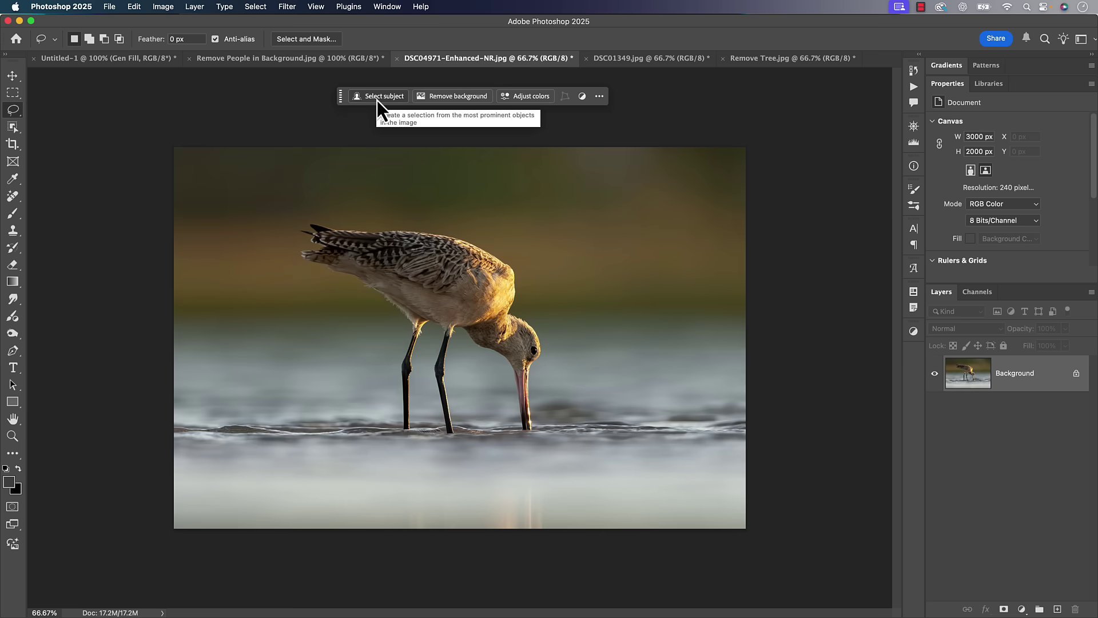
left_click(377, 97)
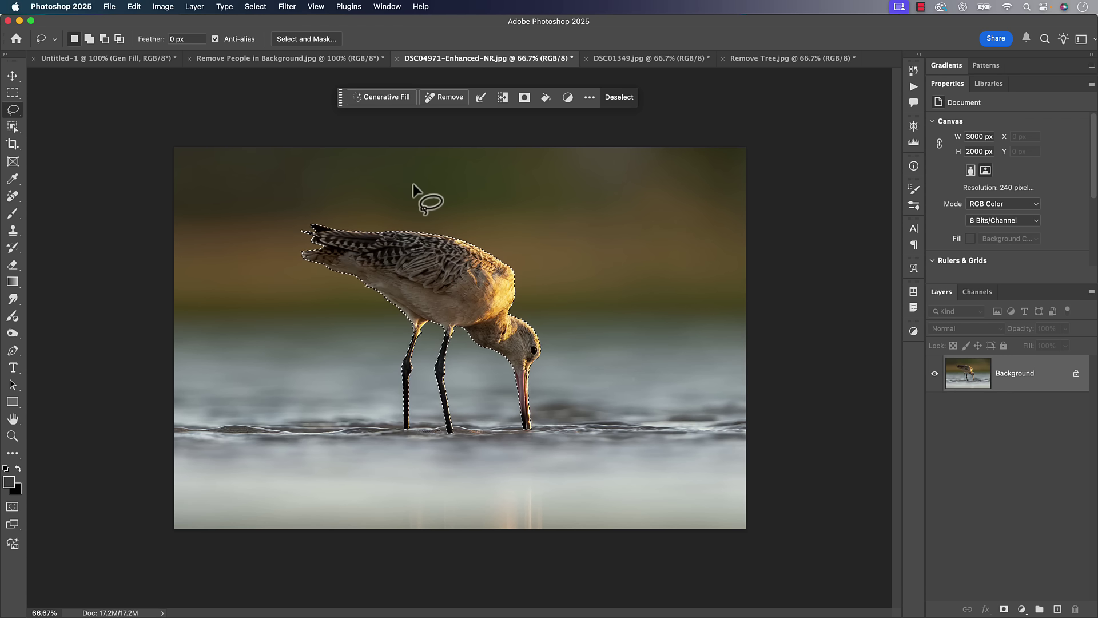
left_click(451, 97)
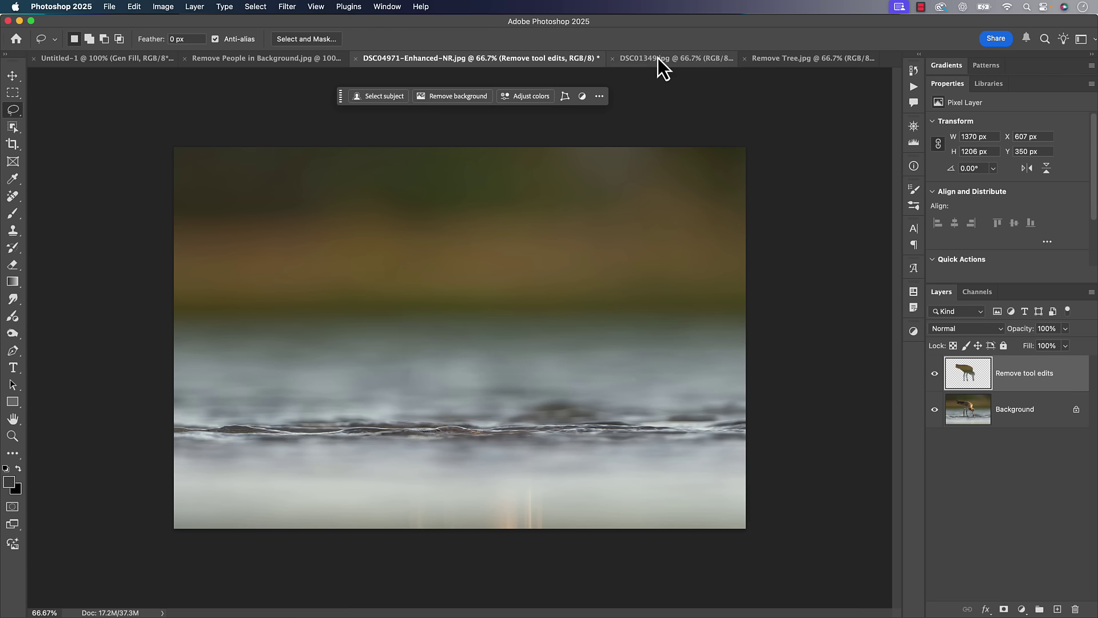
- In DSC01349.jpg, draw a rectangular selection over the water patch left of the egret
left_click(689, 59)
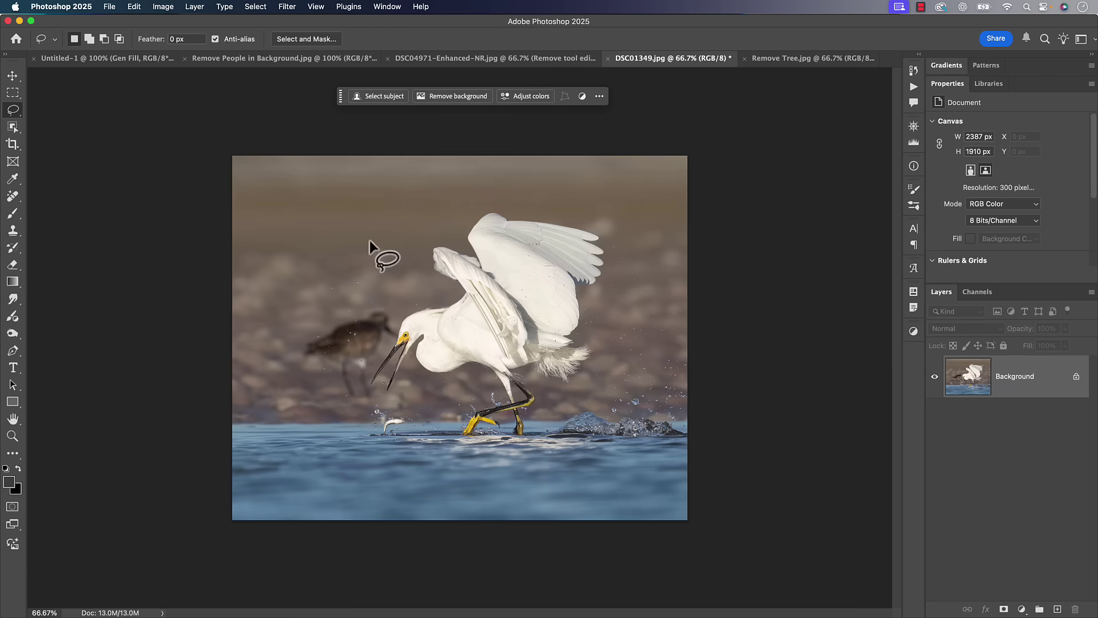
left_click(12, 92)
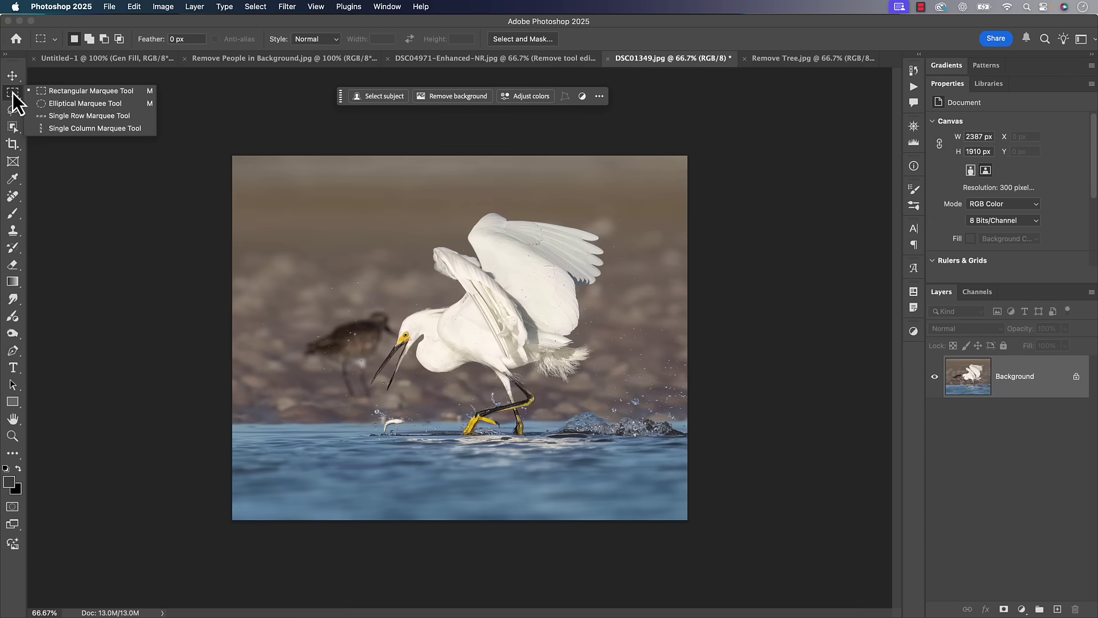
left_click(68, 95)
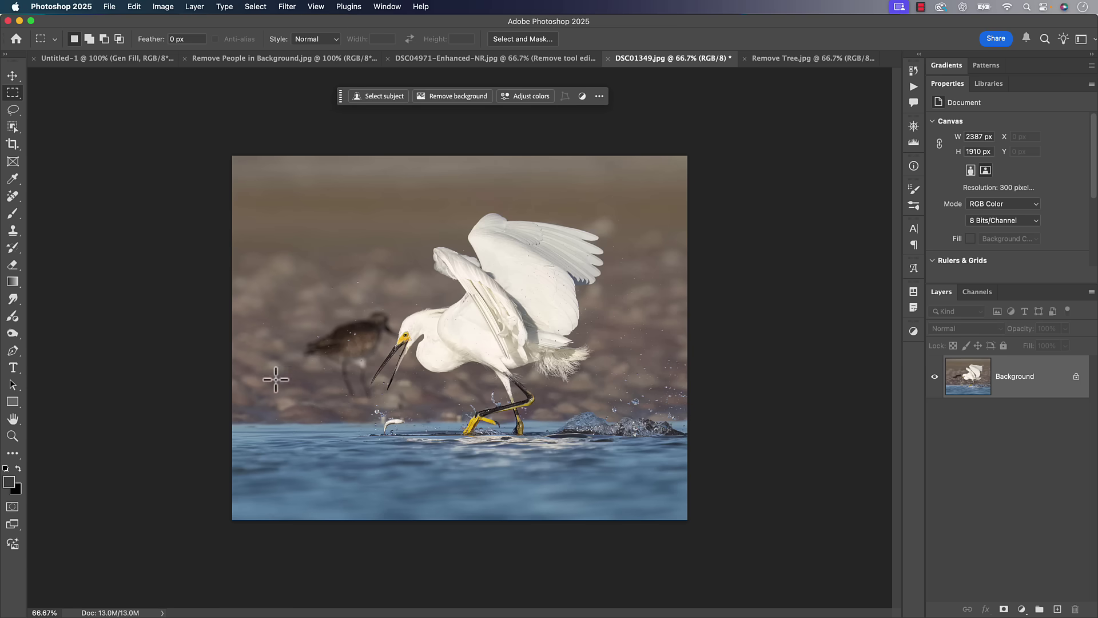
left_click_drag(254, 373, 361, 482)
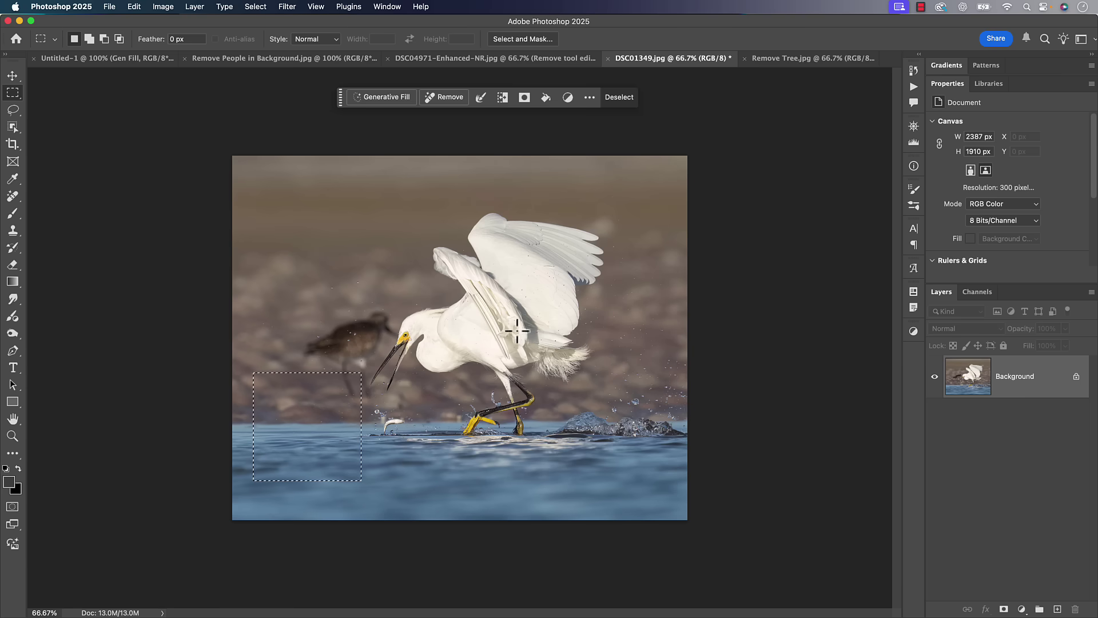
- Enter the Generative Fill prompt 'fish jumping out of water' and choose the Firefly Image 3 model
left_click(389, 99)
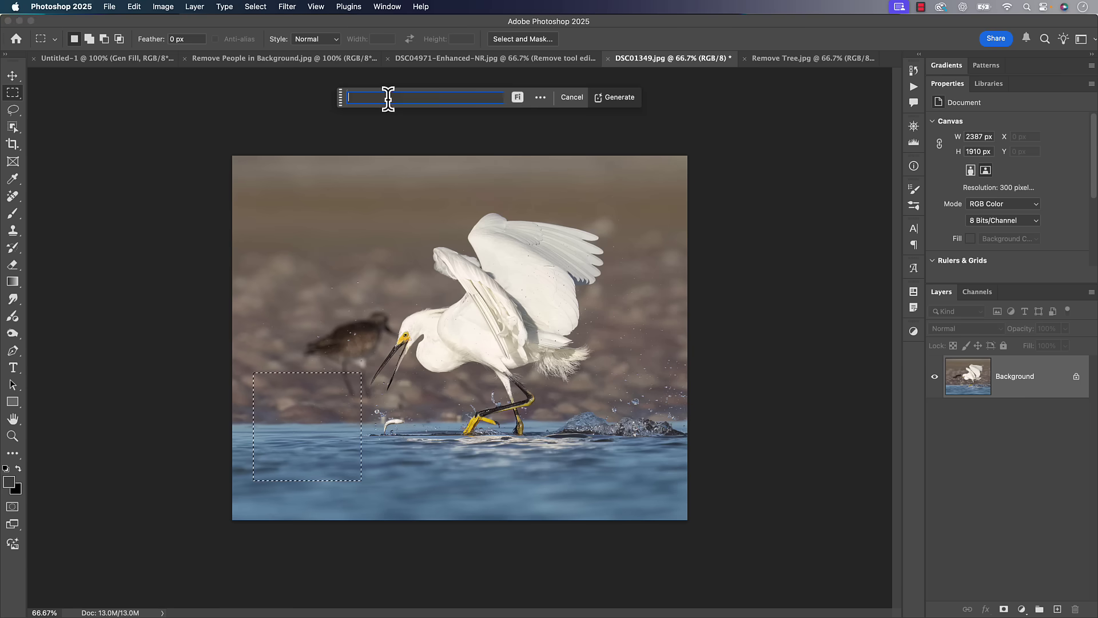
type("fish jump")
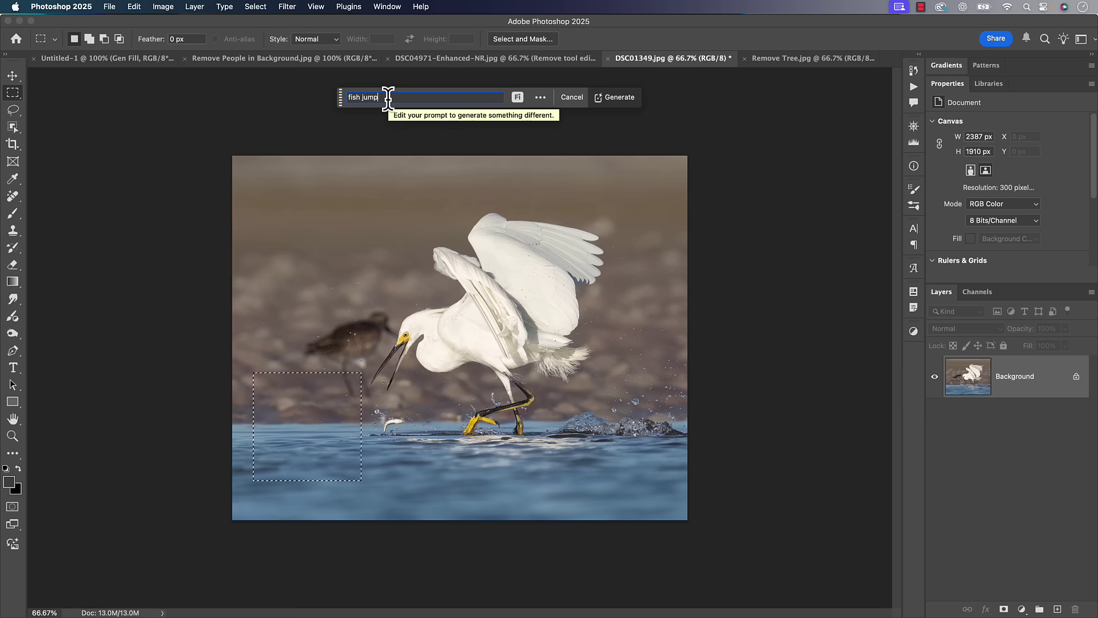
type("ing out of water")
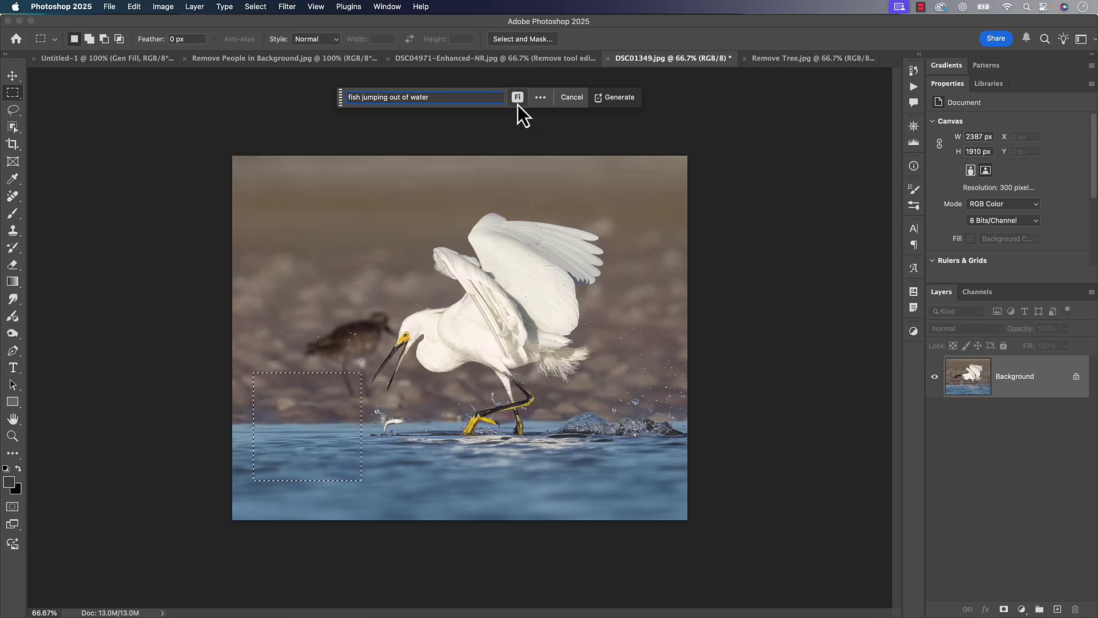
left_click(518, 98)
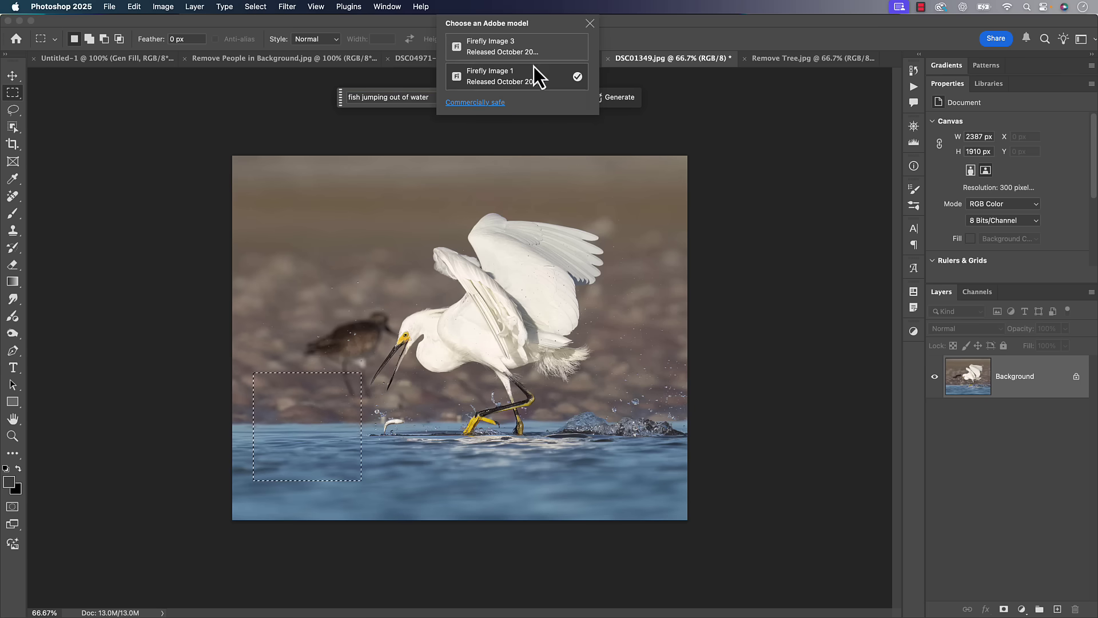
left_click(475, 78)
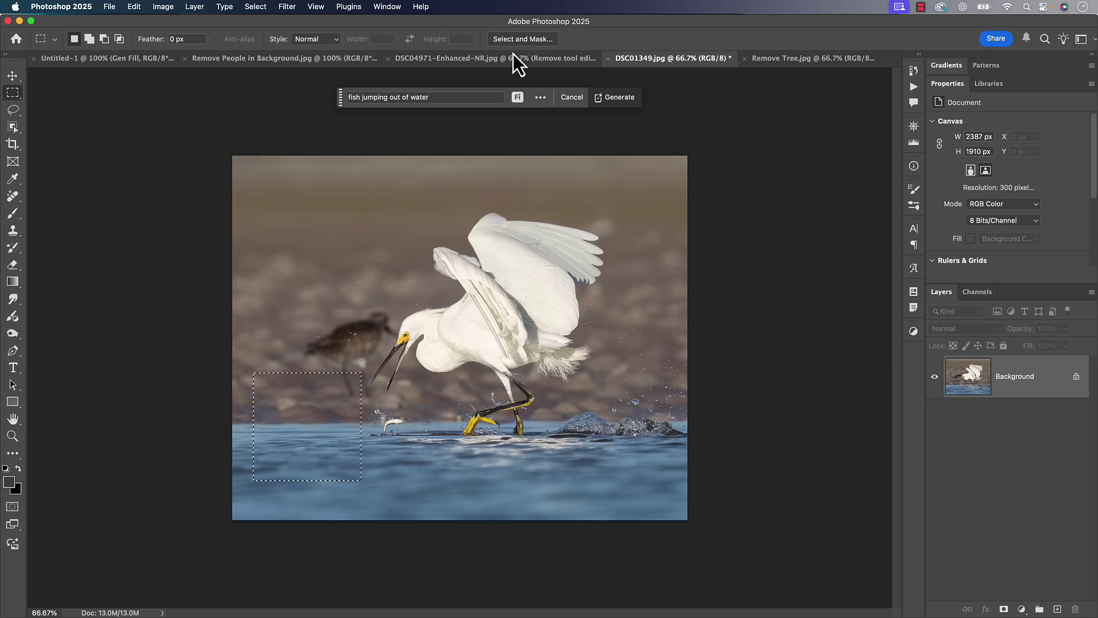
left_click(518, 97)
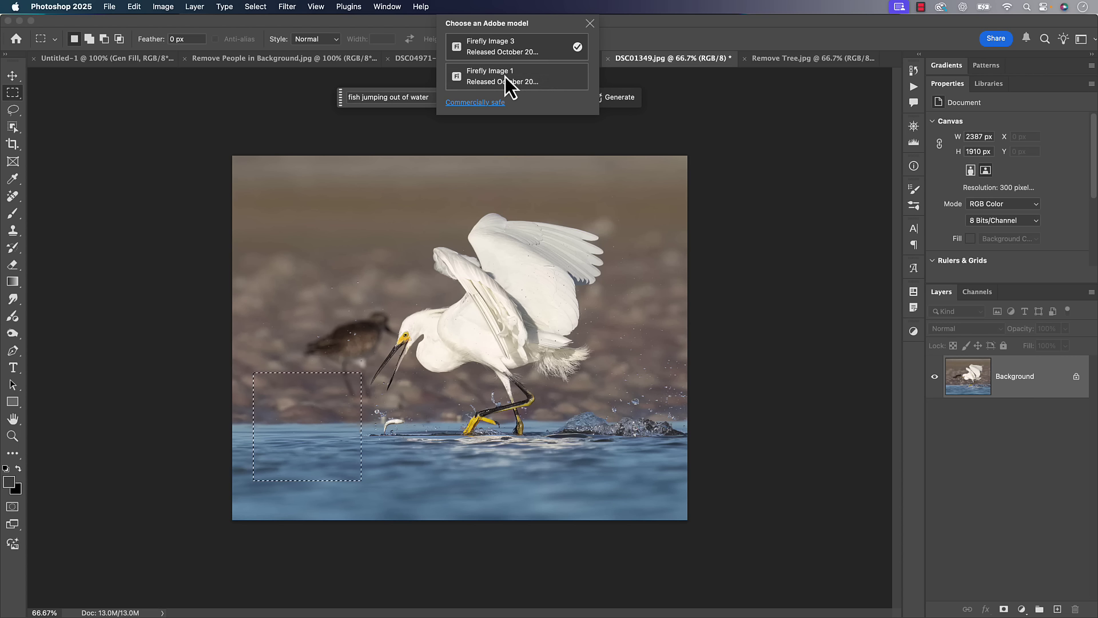
left_click(524, 49)
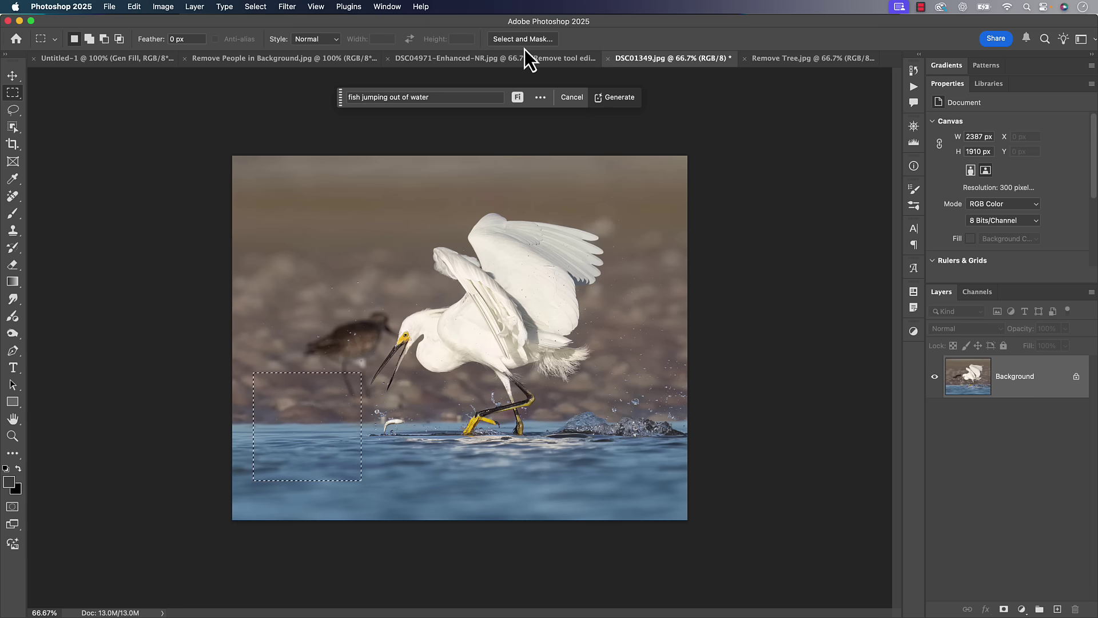
- Generate the jumping fish, compare its three variations, then delete the generated layer
left_click(616, 101)
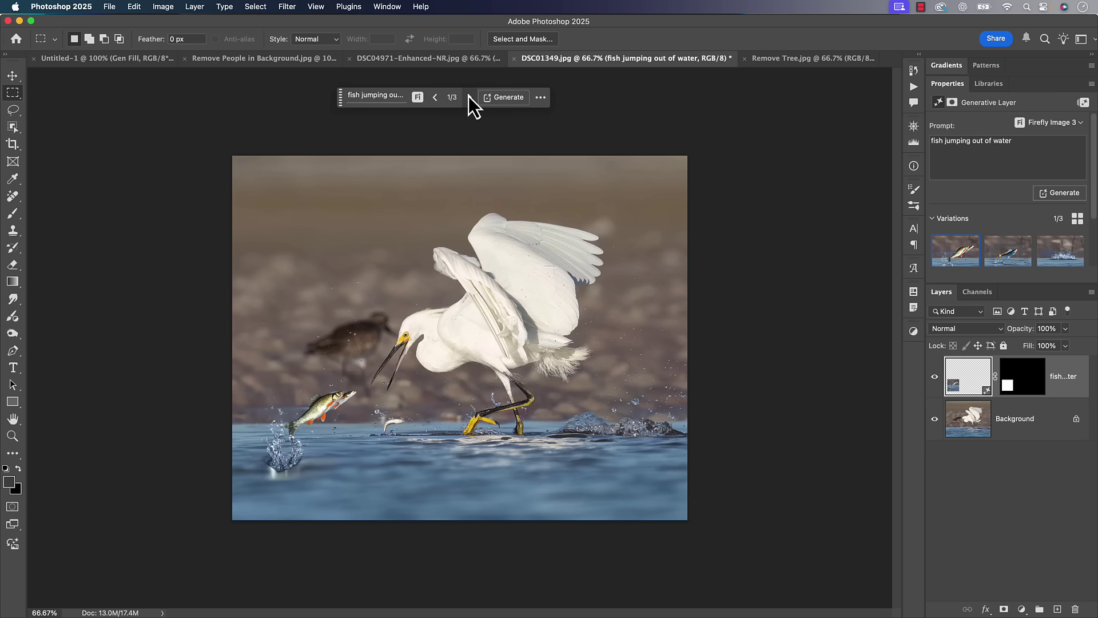
left_click(469, 97)
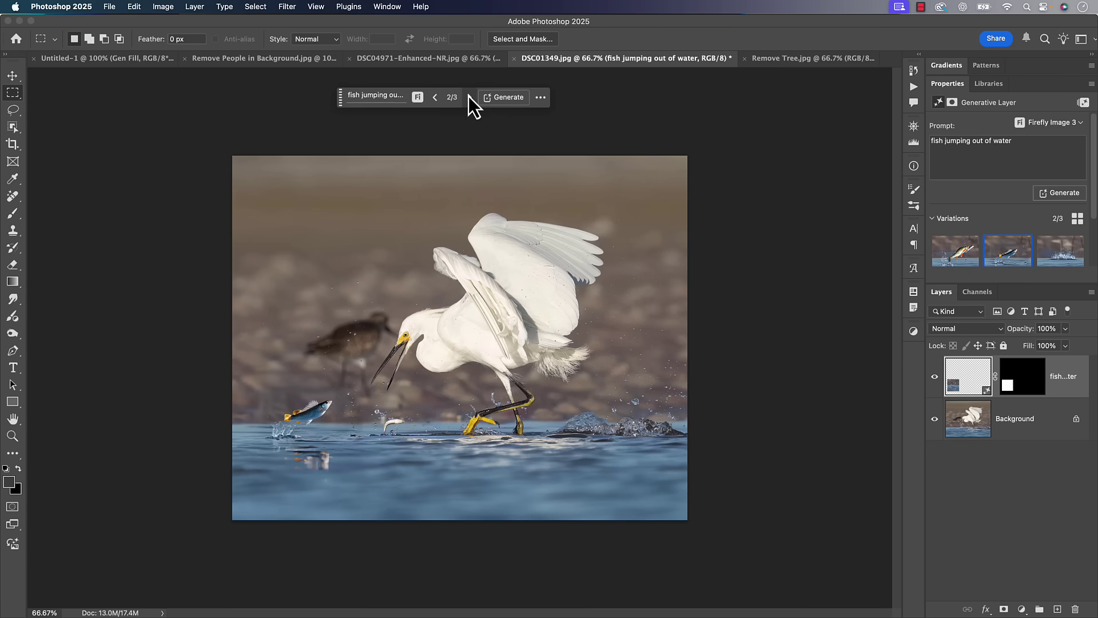
left_click(468, 96)
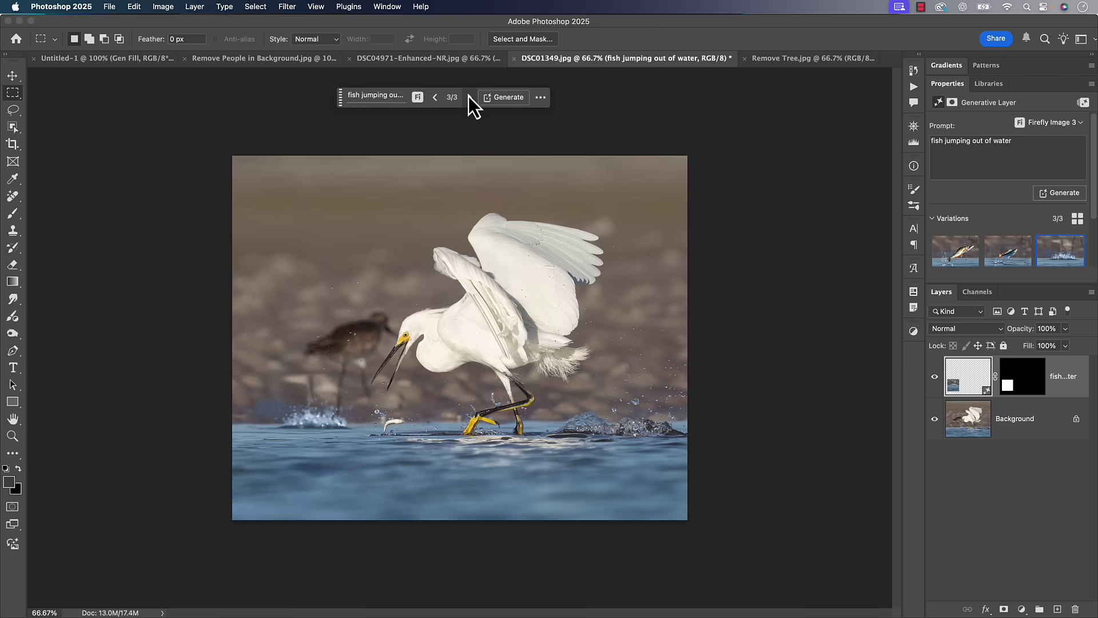
left_click(435, 97)
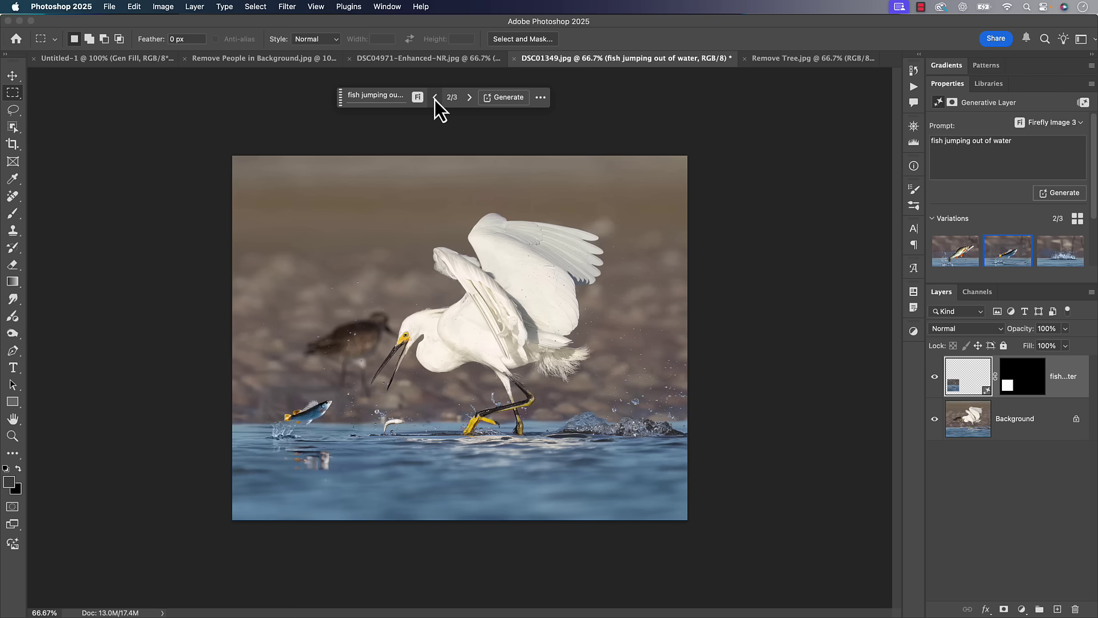
left_click(435, 97)
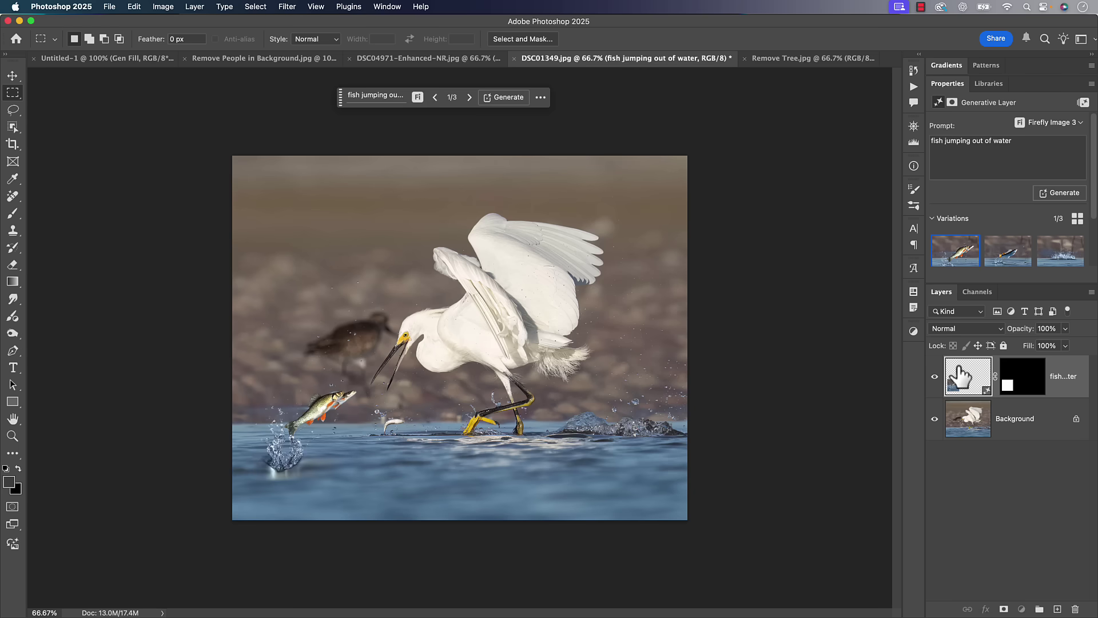
key("BackSpace")
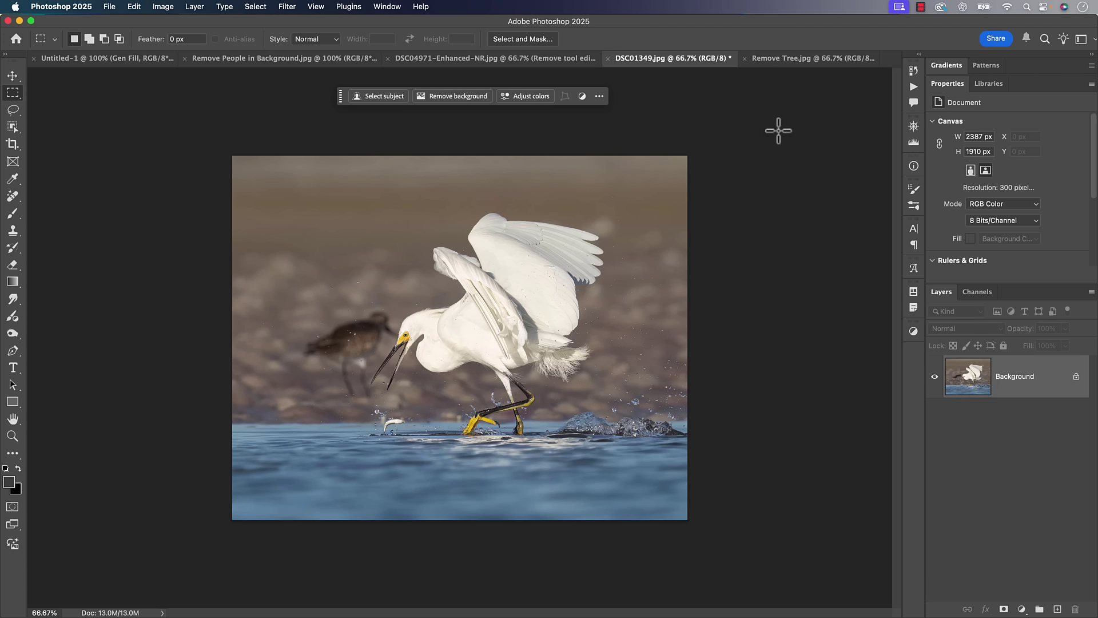
- Switch to Remove Tree.jpg and select the Remove tool with Generative AI off
left_click(818, 62)
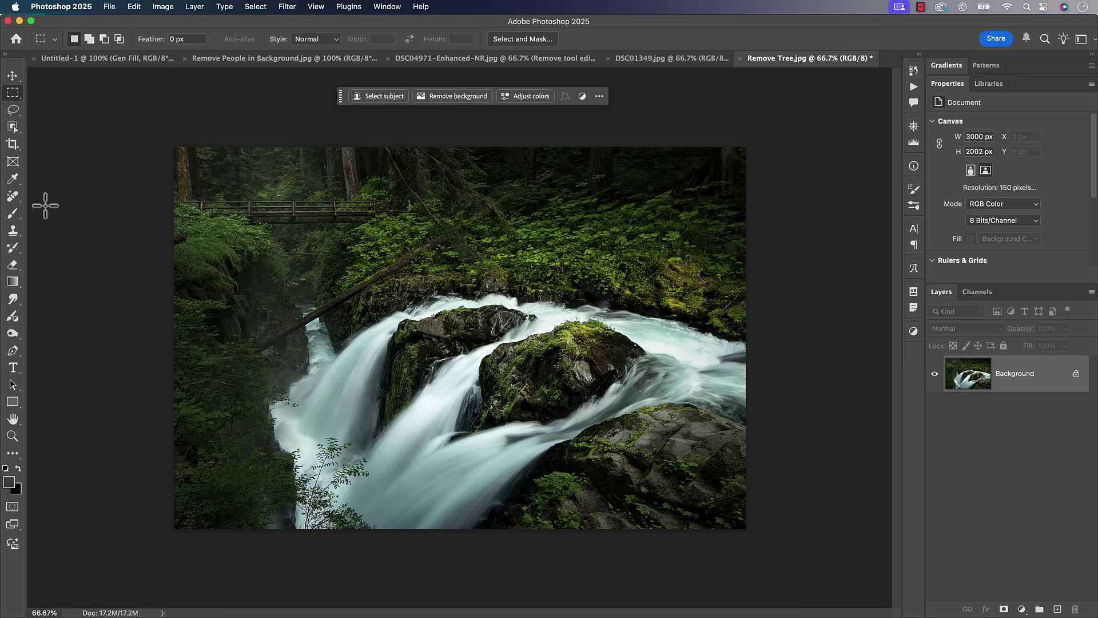
mouse_move(12, 196)
left_mouse_down()
mouse_move(10, 207)
mouse_move(60, 207)
left_mouse_up()
left_click(360, 39)
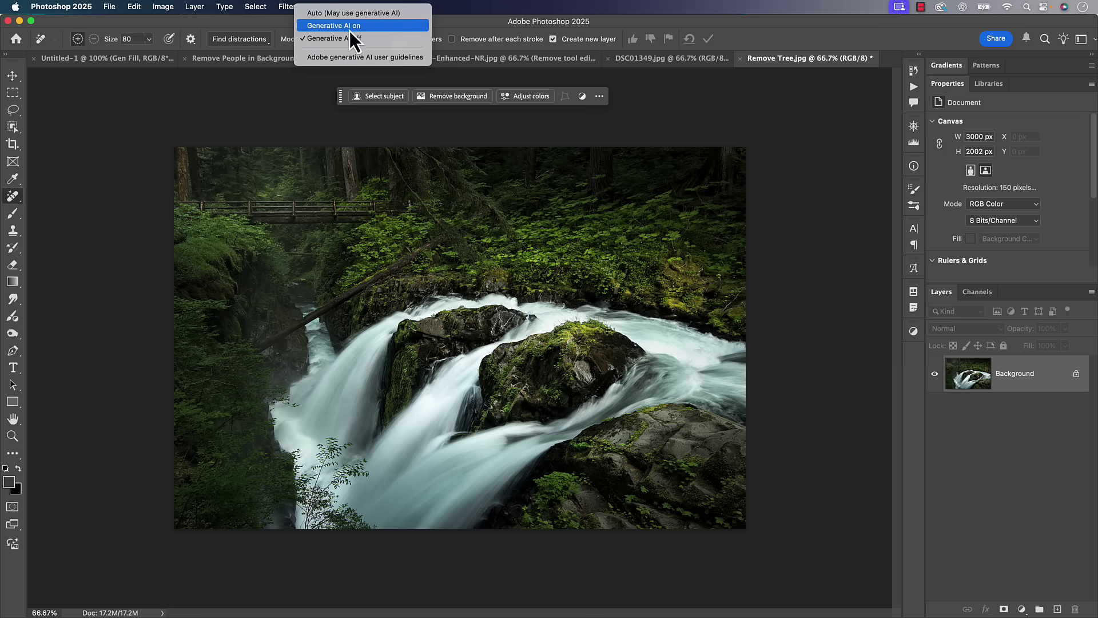
left_click(346, 39)
- Paint a trial stroke over the fallen log, then discard it so the log stays intact
mouse_move(260, 343)
left_mouse_down()
mouse_move(287, 329)
mouse_move(227, 360)
mouse_move(426, 247)
mouse_move(376, 280)
mouse_move(422, 250)
left_mouse_up()
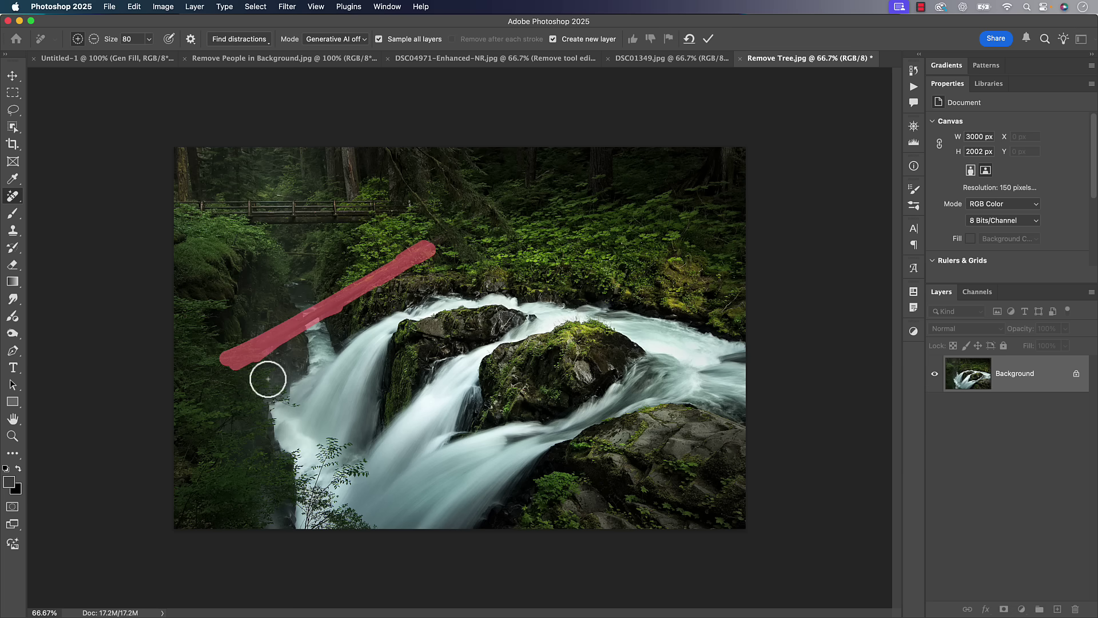
left_click(331, 40)
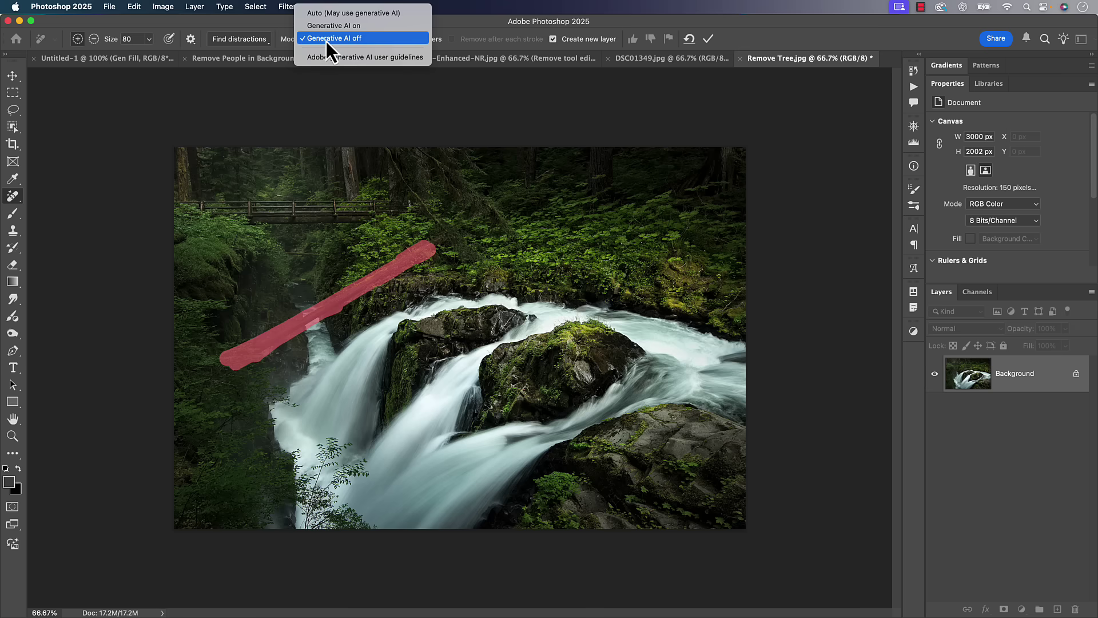
left_click(346, 38)
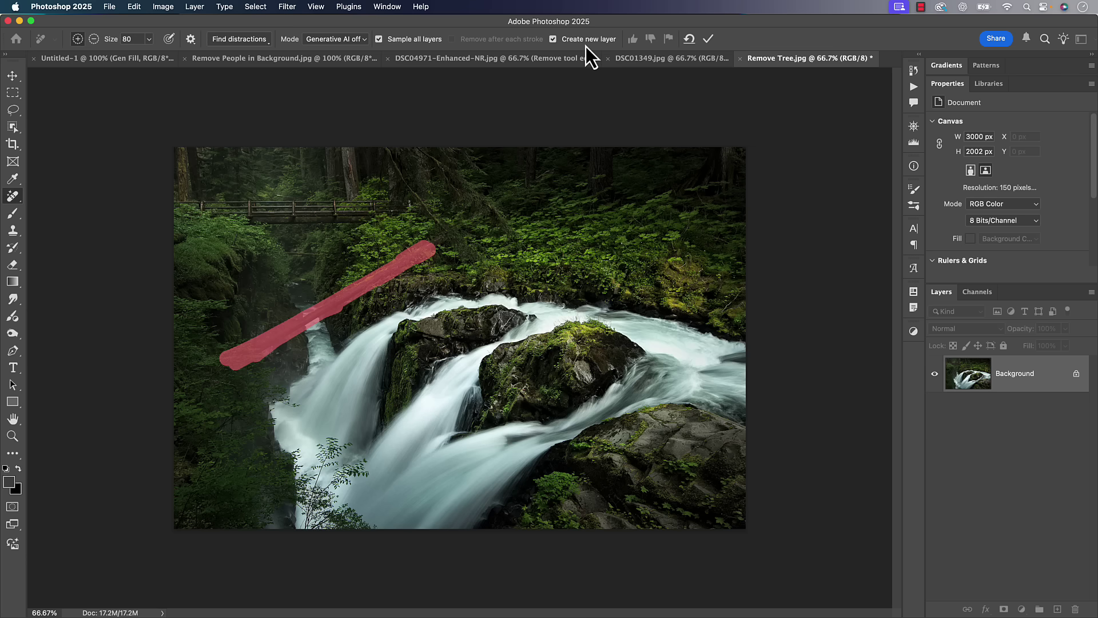
left_click(709, 40)
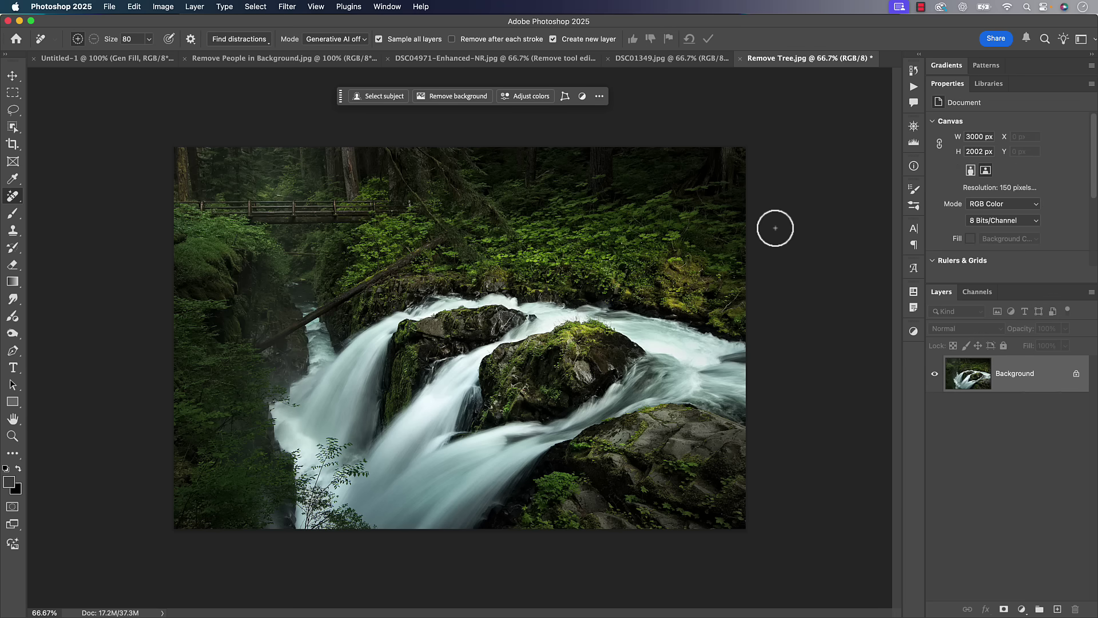
- Paint out the fallen trunk and apply the removal, keeping Mode on Generative AI off
mouse_move(263, 339)
left_mouse_down()
mouse_move(290, 332)
mouse_move(253, 354)
mouse_move(422, 251)
left_mouse_up()
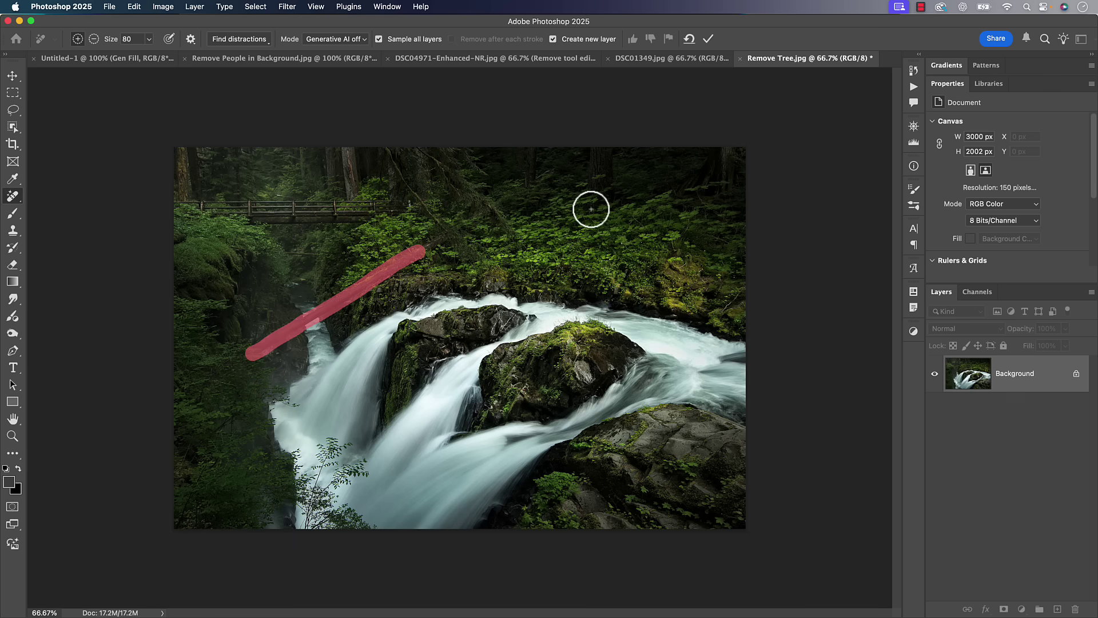
key("Return")
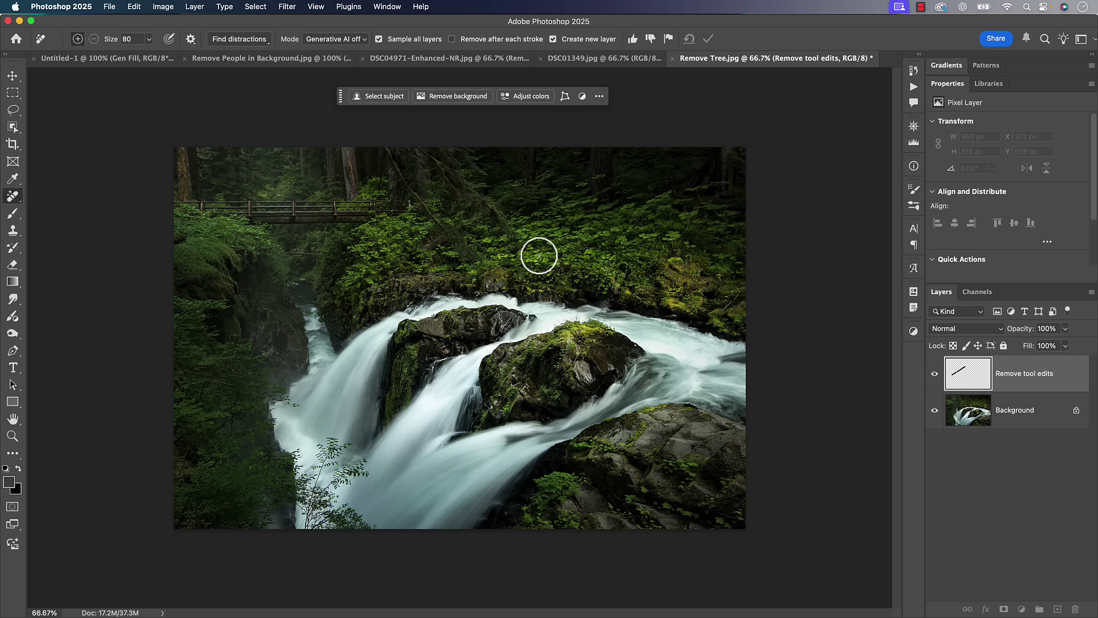
left_click(354, 39)
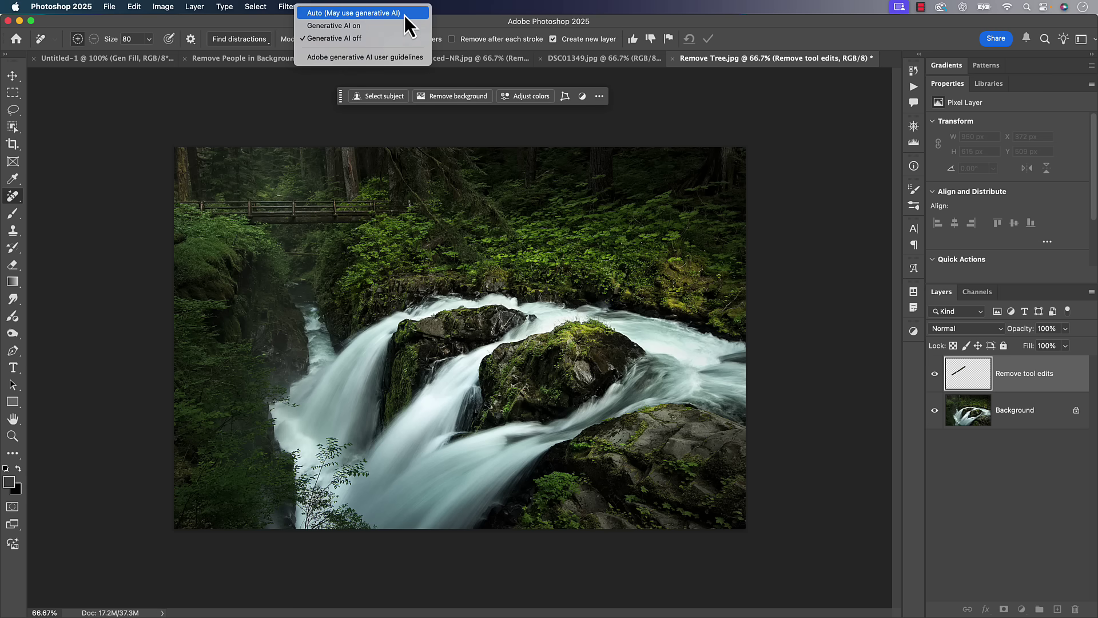
left_click(283, 29)
left_click(335, 39)
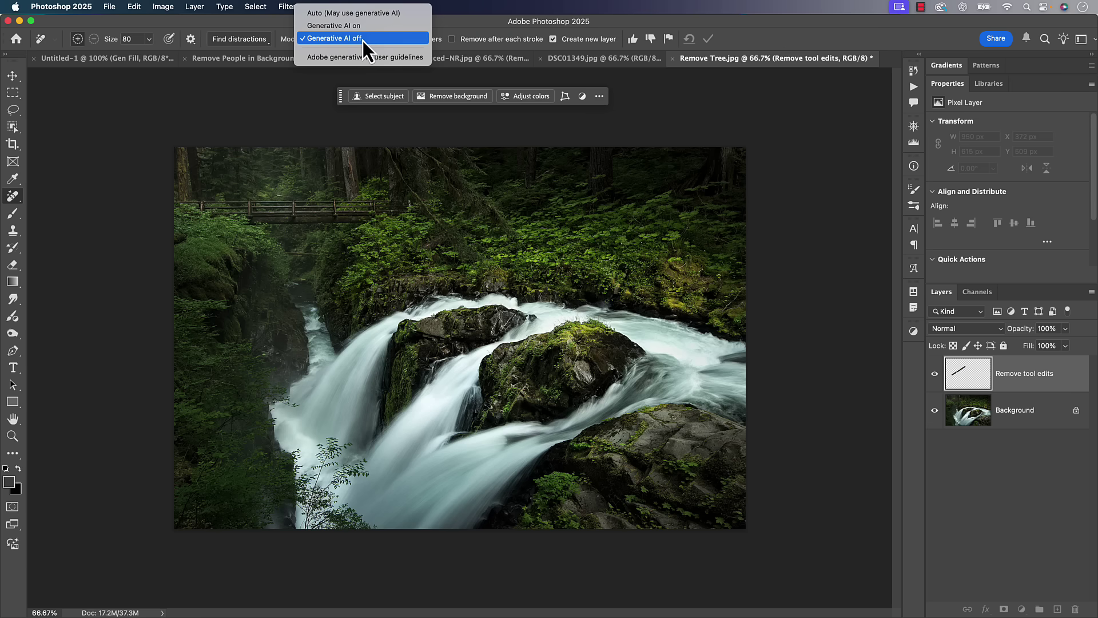
left_click(338, 42)
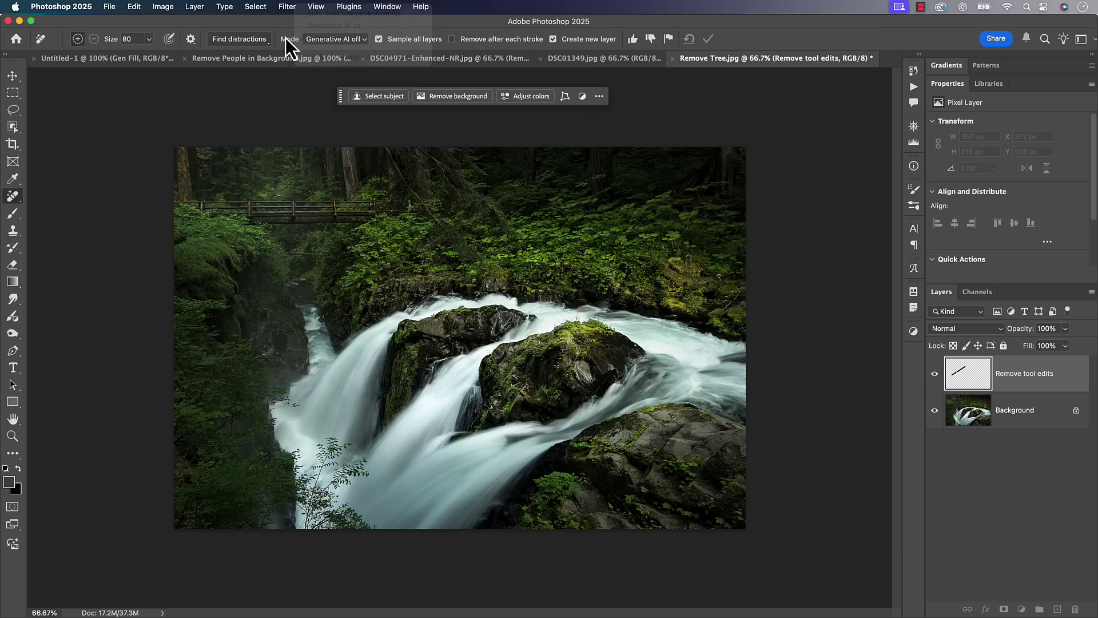